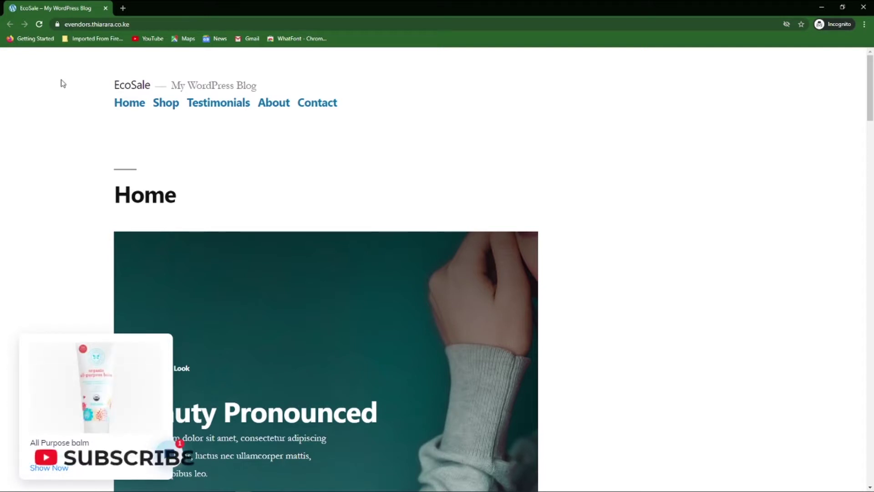
Open the All Purpose balm offer from the storefront chat popup, follow it to the product page and add one balm to the cart
mouse_move(48, 353)
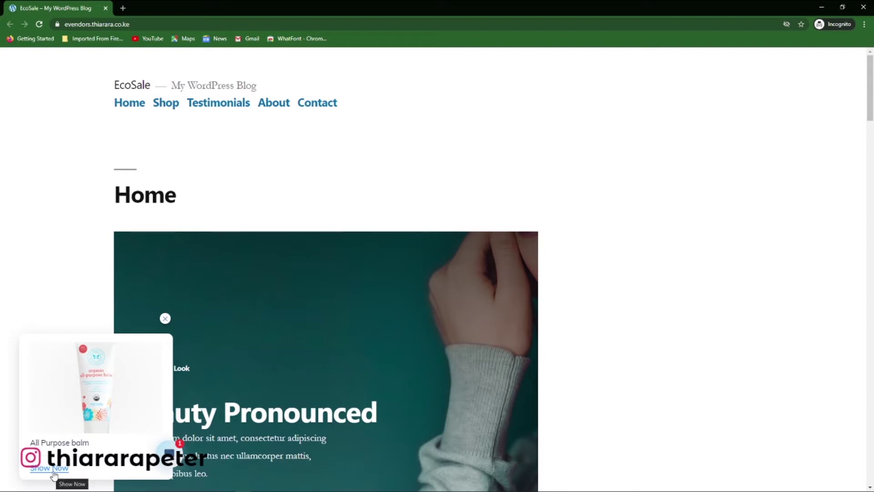
left_click(54, 474)
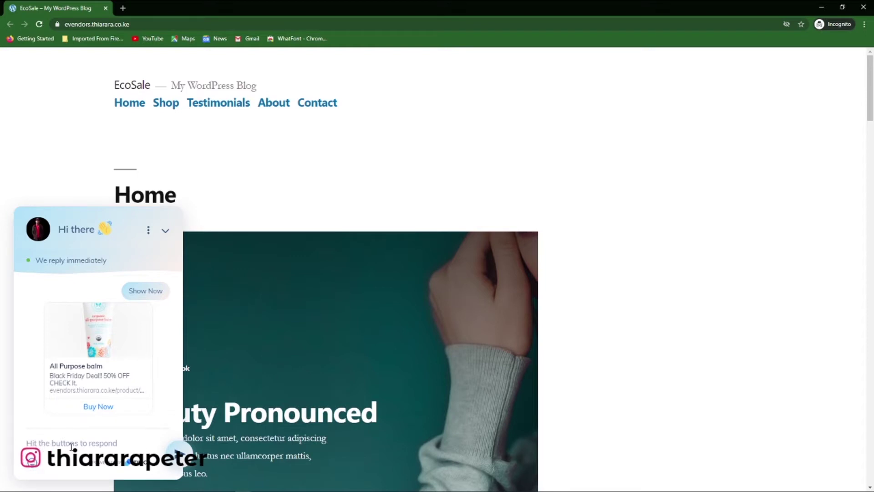
left_click(104, 409)
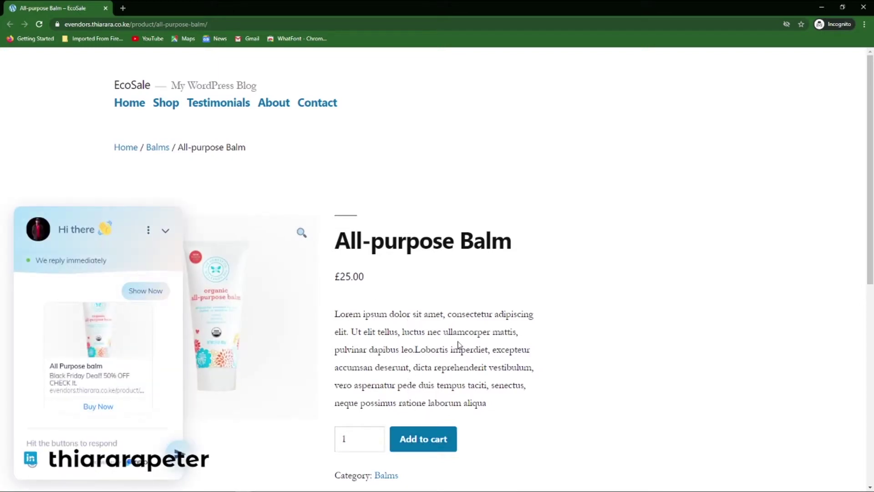
scroll(430, 386, "down", 2)
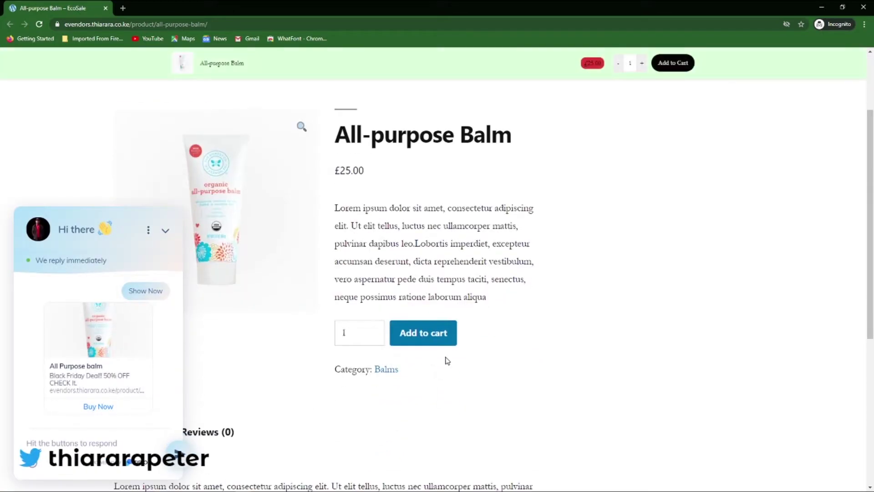
left_click(425, 337)
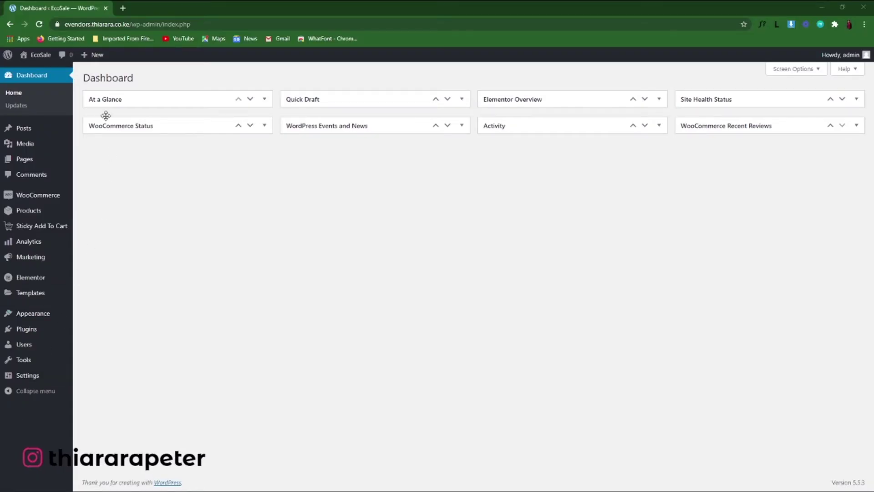
Find the plugin "WP Live Chat plugin for WordPress – Tidio" by searching for "tidio" in the WordPress admin, then install and activate it
mouse_move(19, 335)
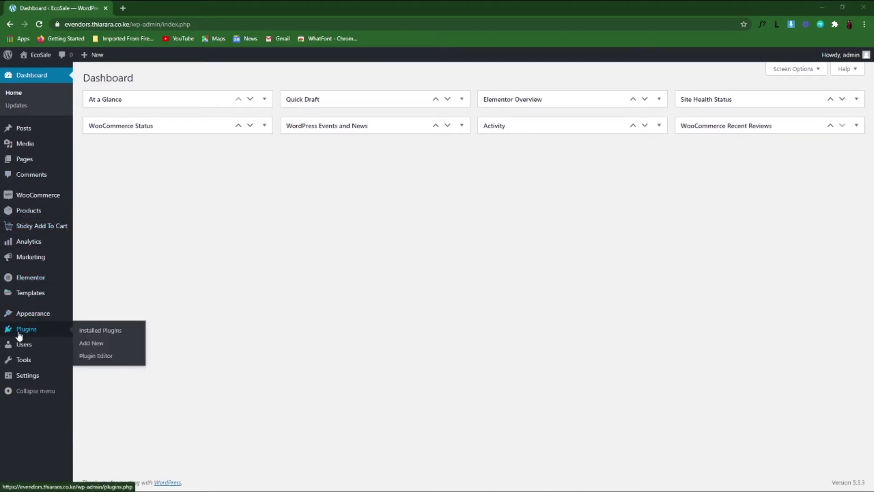
left_click(98, 346)
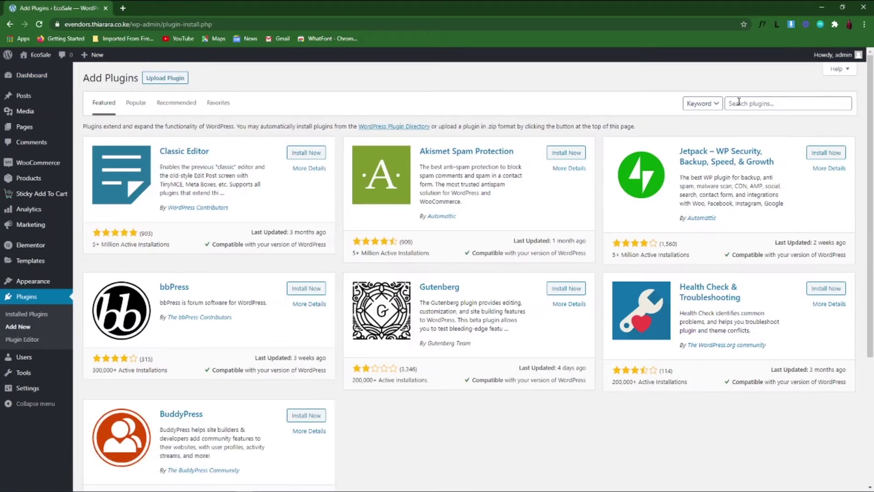
left_click(739, 103)
type("tidio")
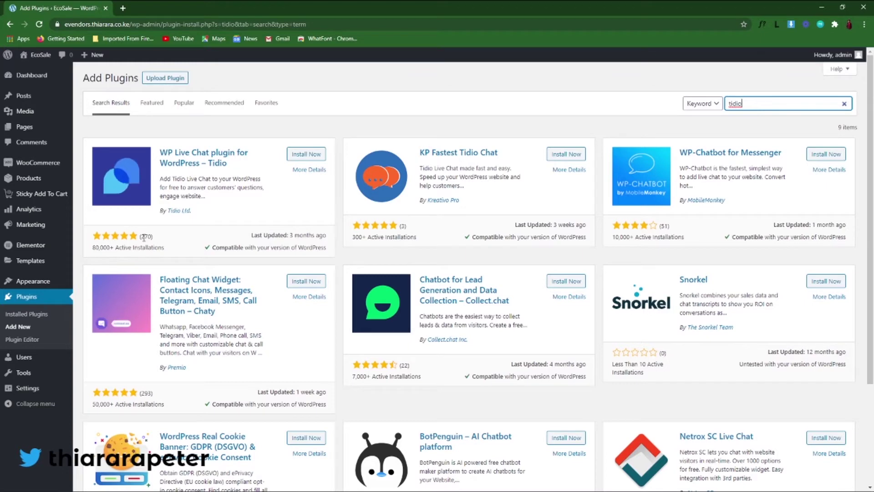
left_click(320, 158)
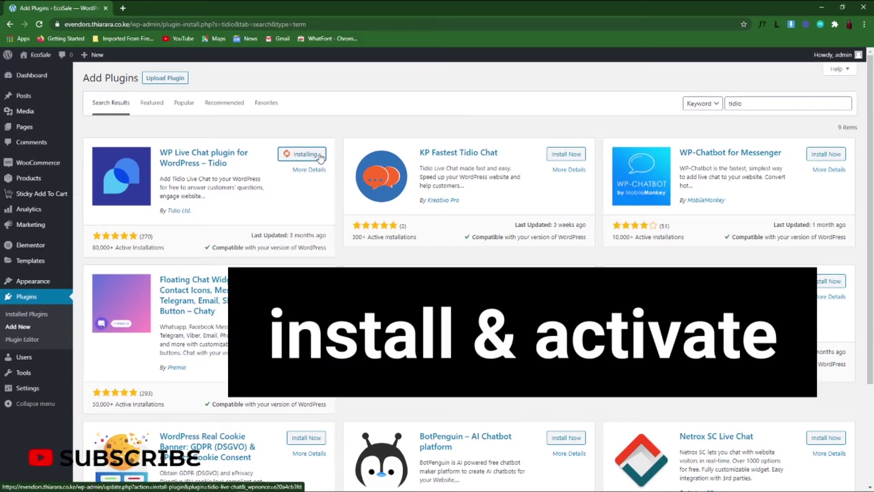
left_click(311, 155)
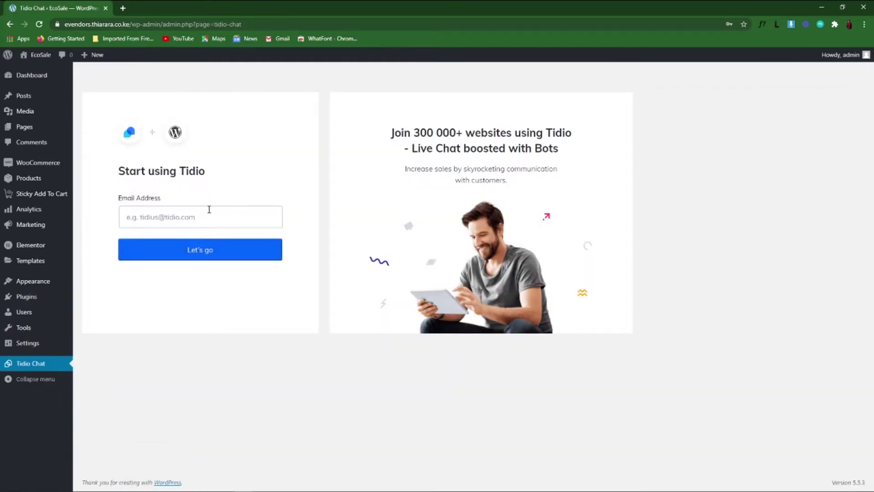
Open tidio.com in a new browser tab and log in to the existing account with the saved e-mail and account password
left_click(122, 7)
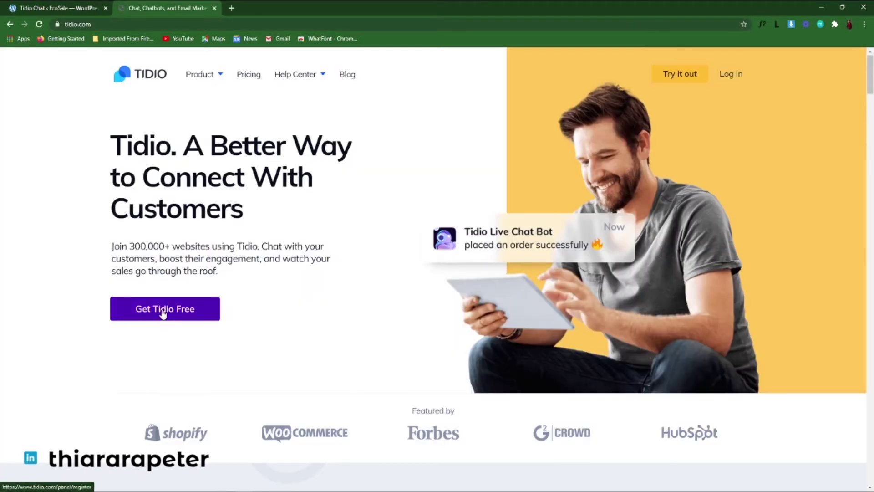
left_click(177, 314)
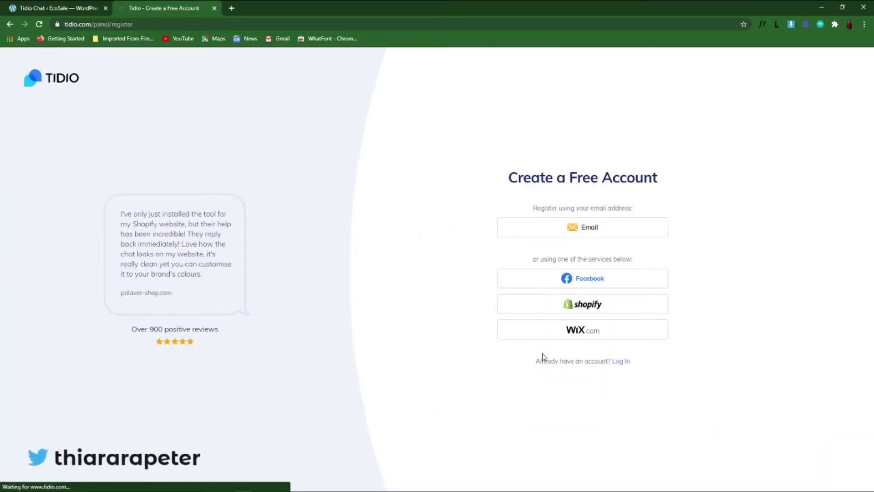
left_click(561, 229)
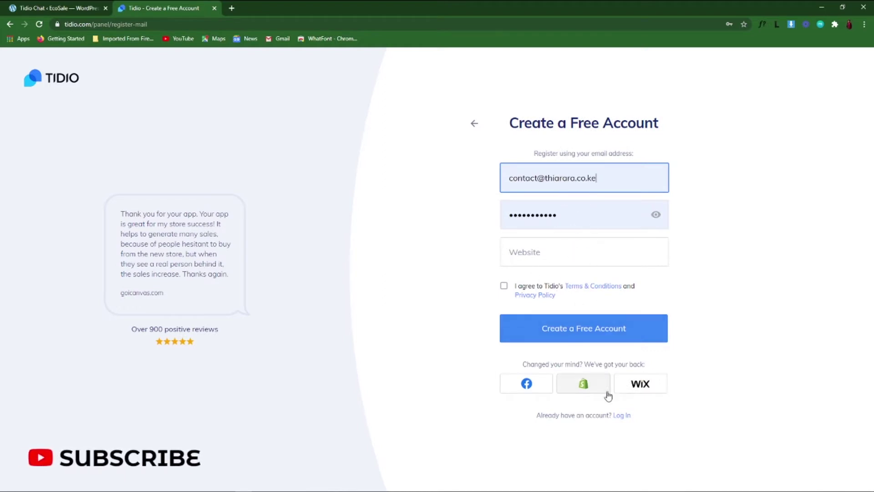
left_click(623, 416)
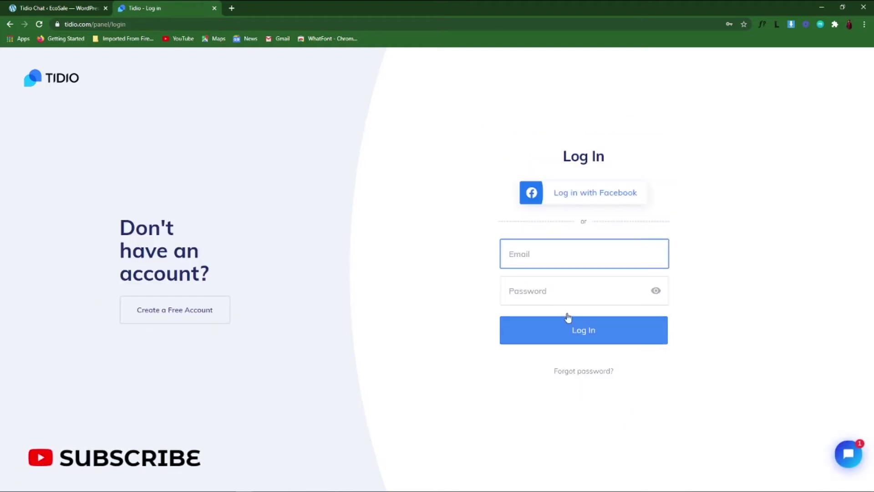
left_click(565, 264)
left_click(721, 253)
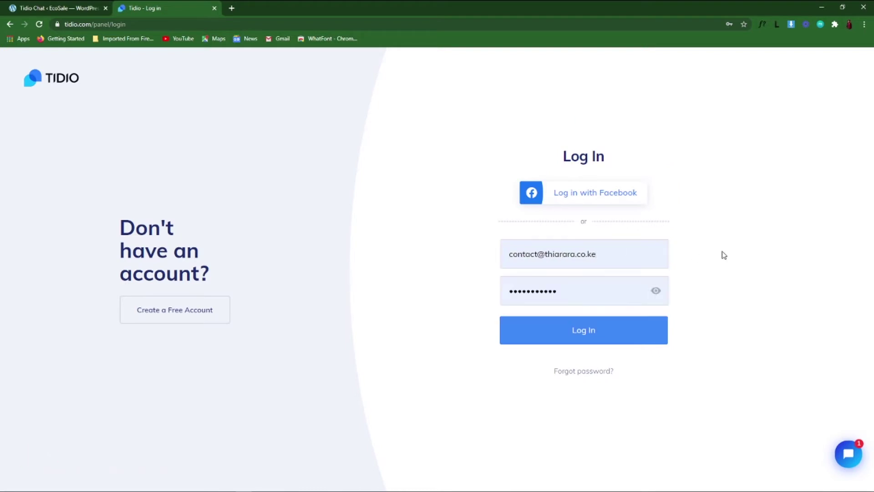
left_click(584, 338)
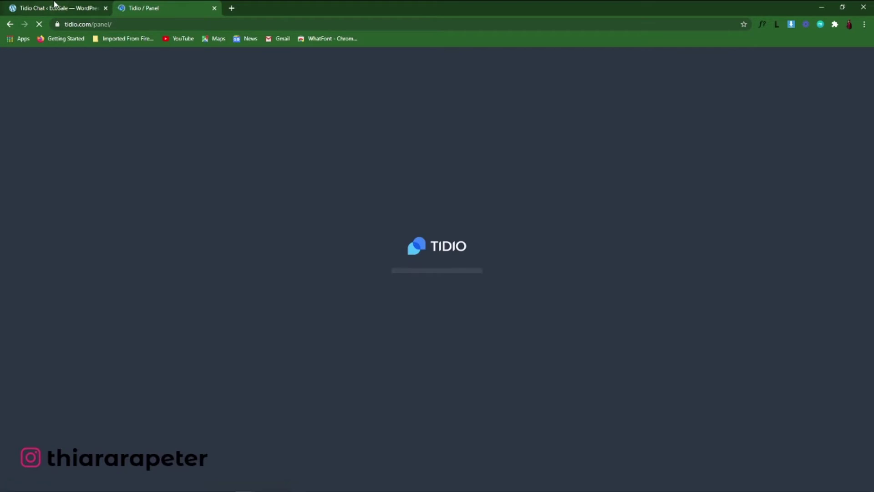
Link the WordPress Tidio Chat plugin to the Tidio account by entering the account's e-mail and password
left_click(54, 5)
left_click(153, 217)
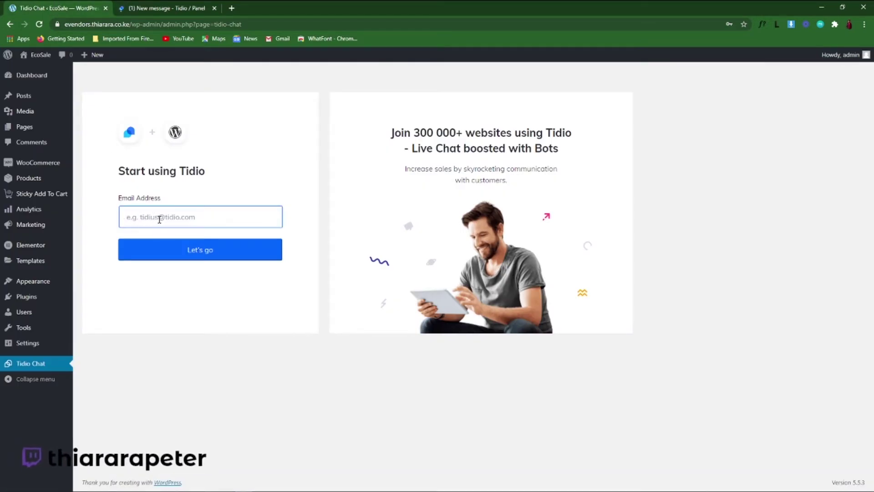
key("ctrl+v")
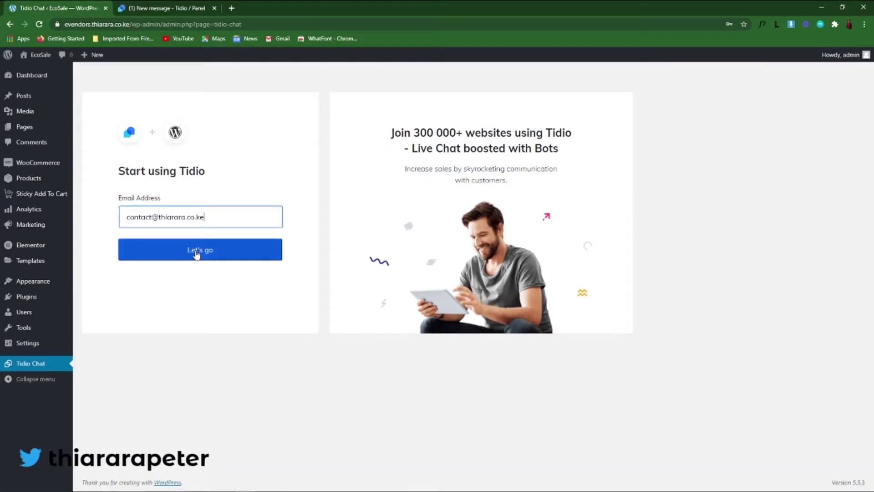
left_click(197, 254)
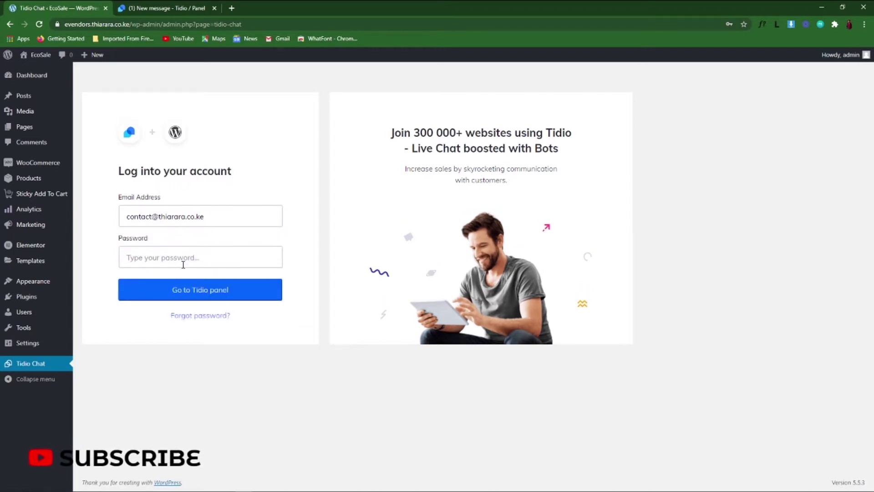
left_click(164, 258)
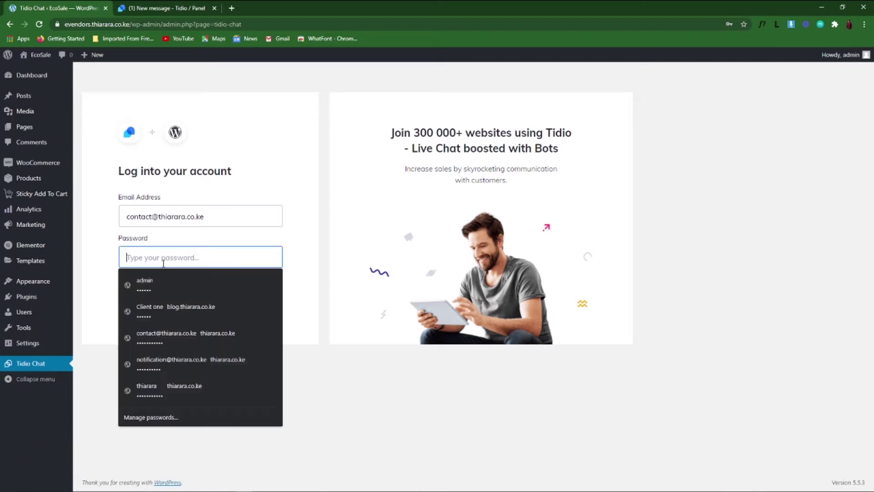
left_click(177, 334)
left_click(196, 297)
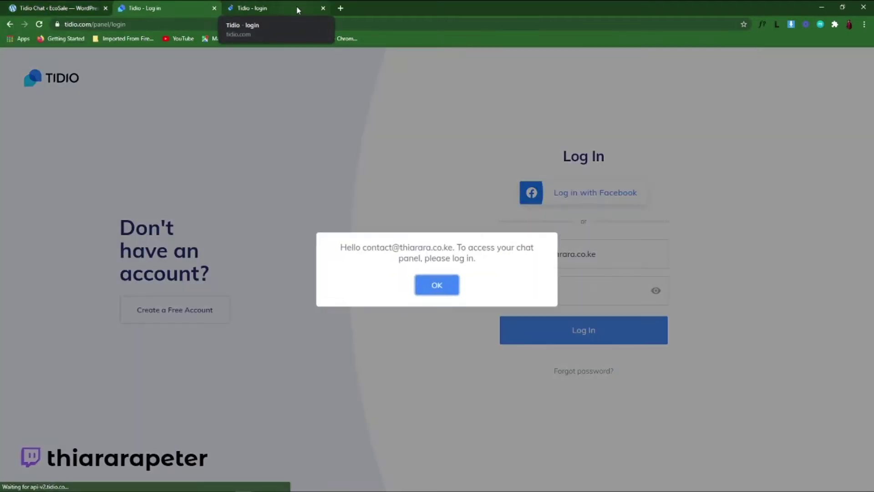
Close the duplicate Tidio login tab, dismiss the login notice and sign in to the Tidio panel with the filled-in credentials
left_click(323, 8)
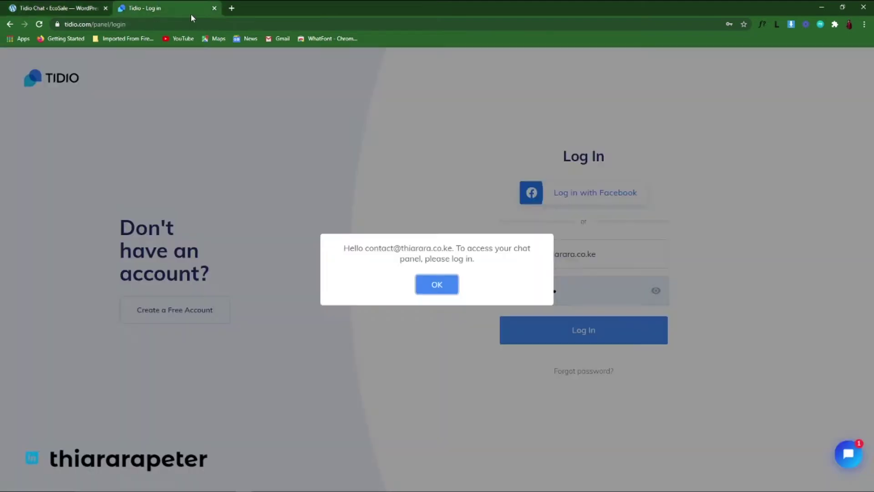
left_click(177, 8)
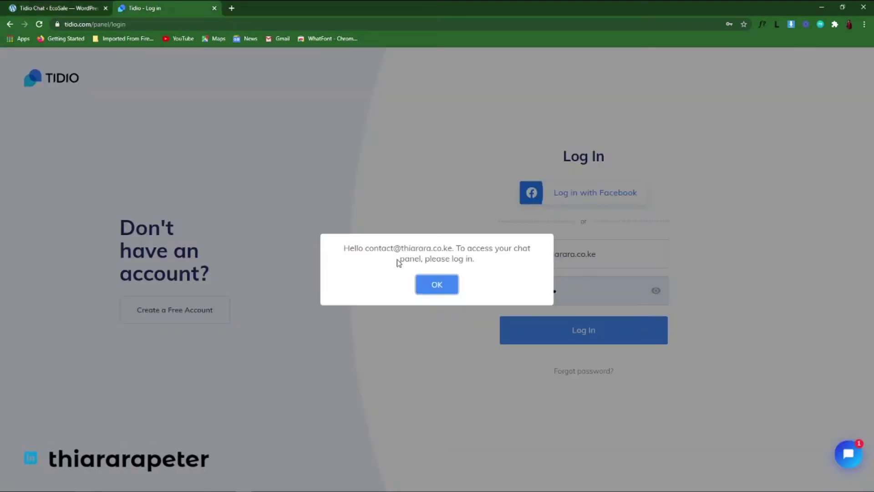
left_click(437, 285)
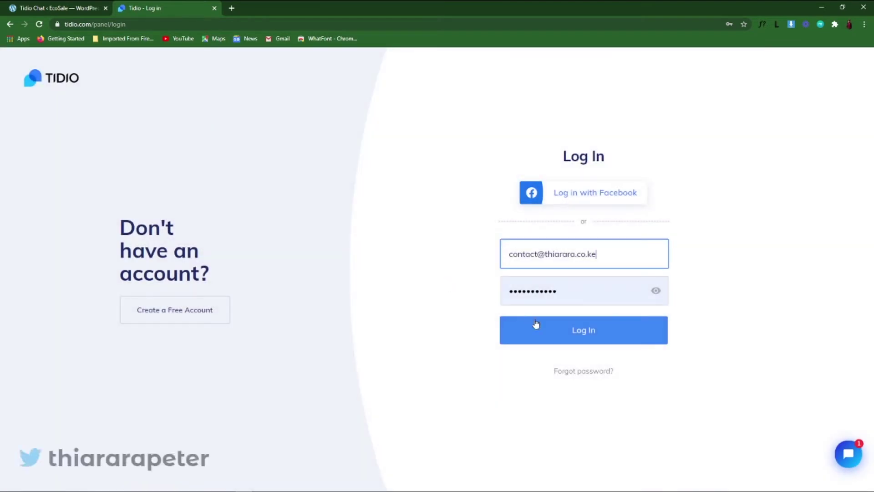
left_click(586, 334)
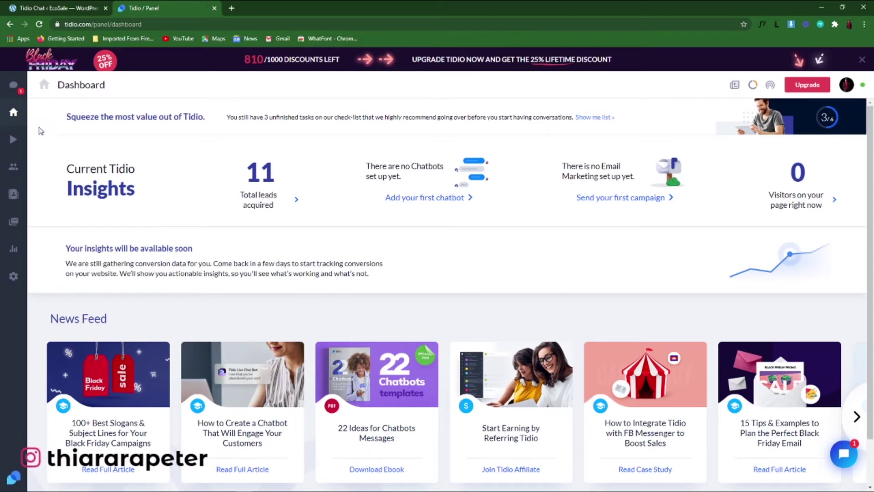
Look through the Tidio conversations inbox and the dashboard's insights and news feed
left_click(14, 89)
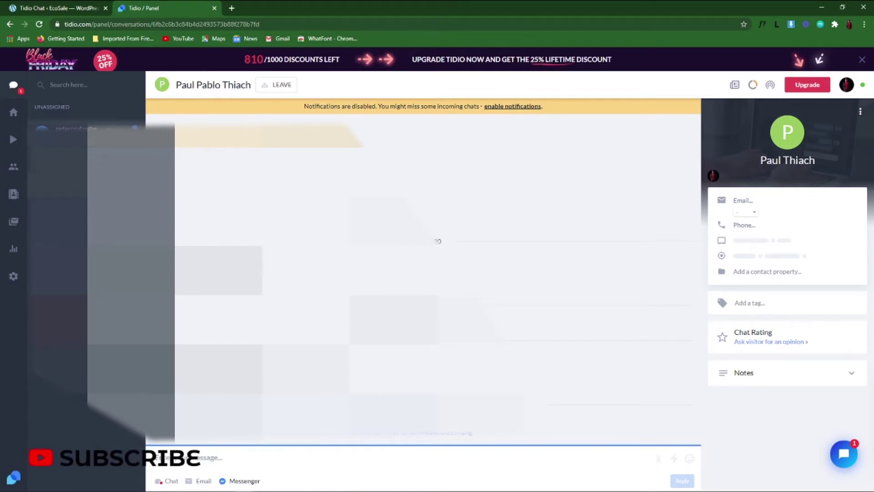
left_click(12, 115)
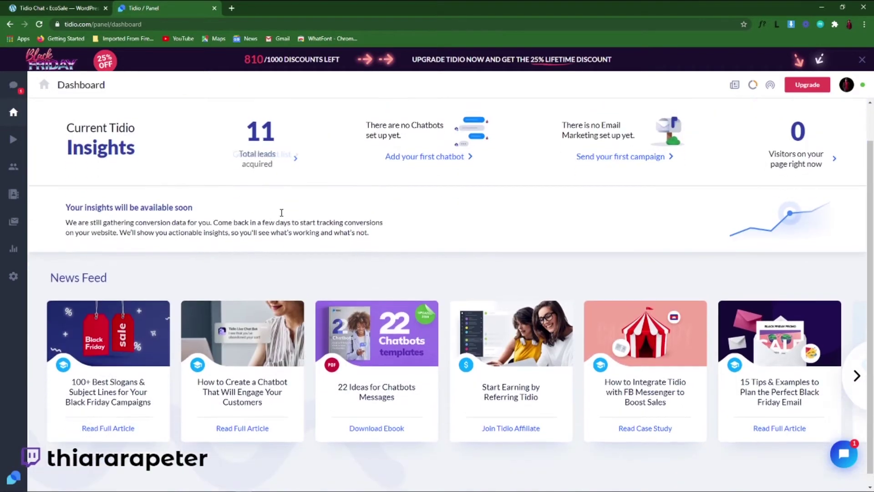
scroll(334, 256, "down", 1)
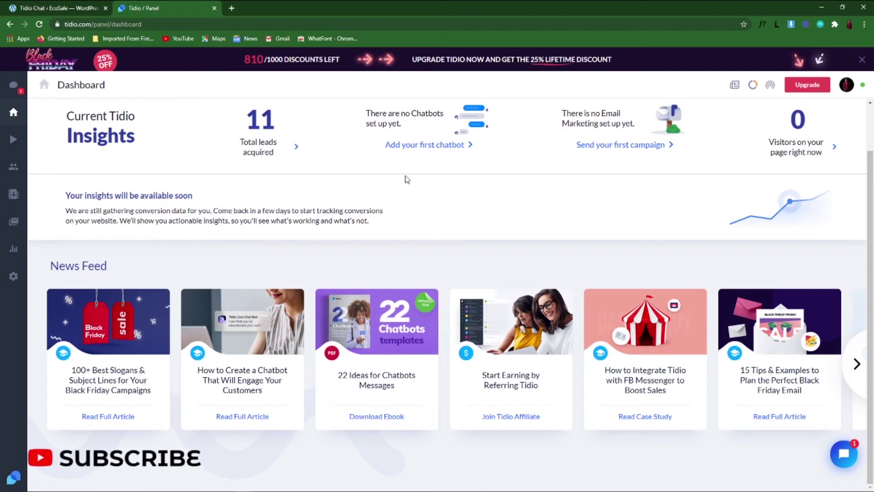
Examine the ready-to-use chatbot templates, including those in the Enhance Communication group
left_click(14, 139)
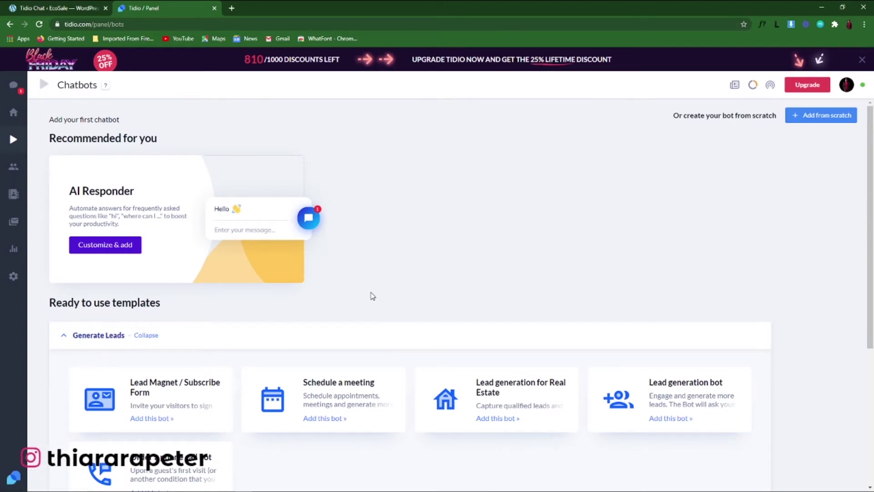
scroll(372, 296, "down", 5)
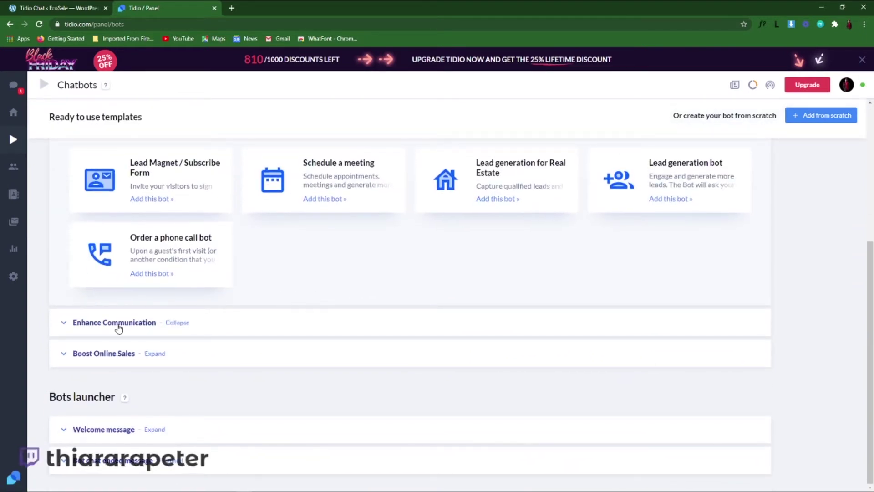
left_click(117, 324)
scroll(465, 348, "down", 2)
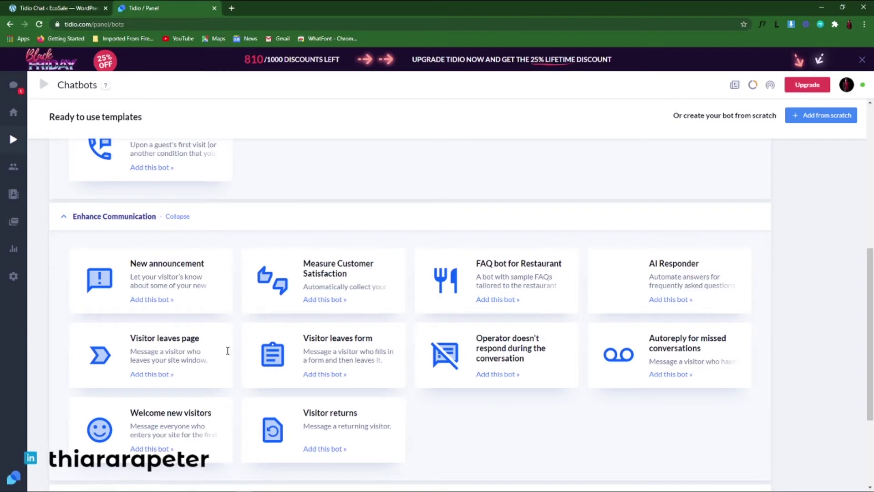
scroll(224, 351, "up", 2)
left_click(64, 323)
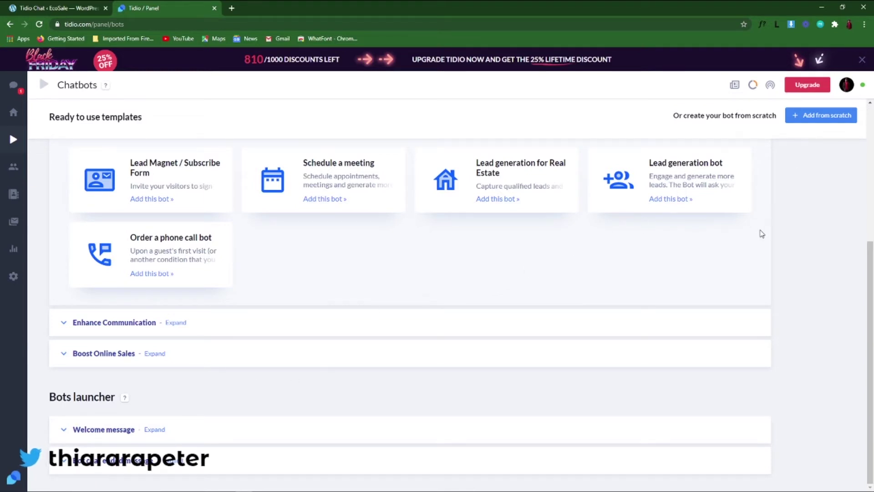
Start a new chatbot from scratch with the "First visit on site" trigger and move its node toward the canvas's upper left
scroll(762, 234, "up", 5)
left_click(818, 119)
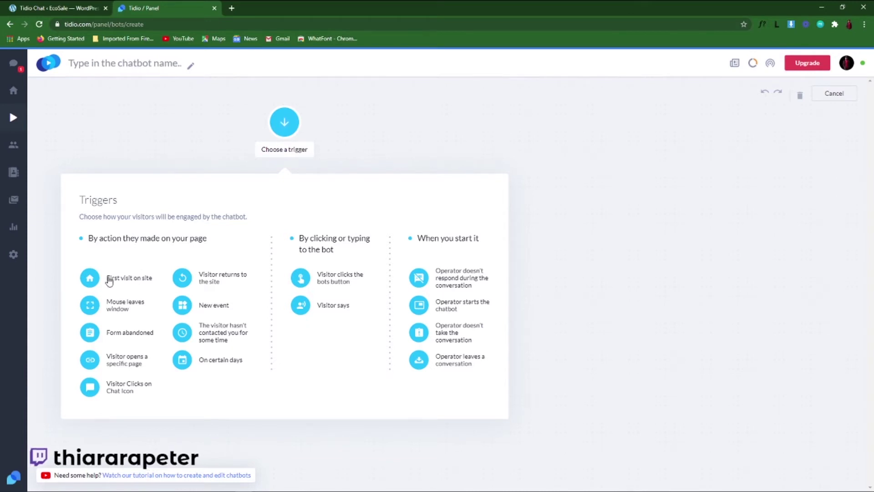
left_click(128, 279)
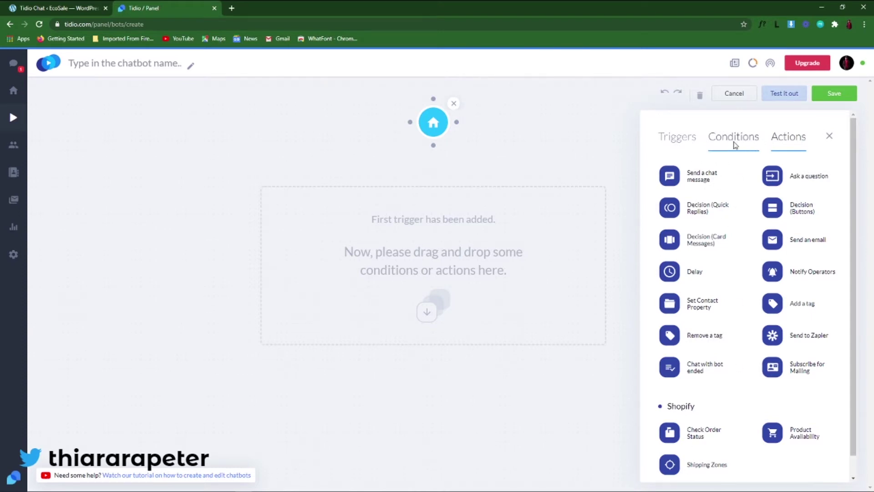
left_click_drag(430, 122, 248, 129)
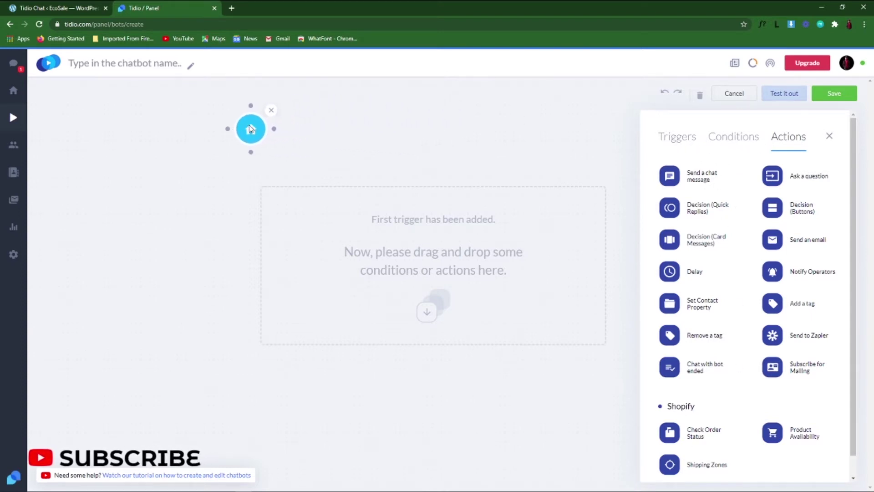
Look through the available chatbot triggers, conditions and actions, including the description of the send-a-chat-message action
left_click(672, 144)
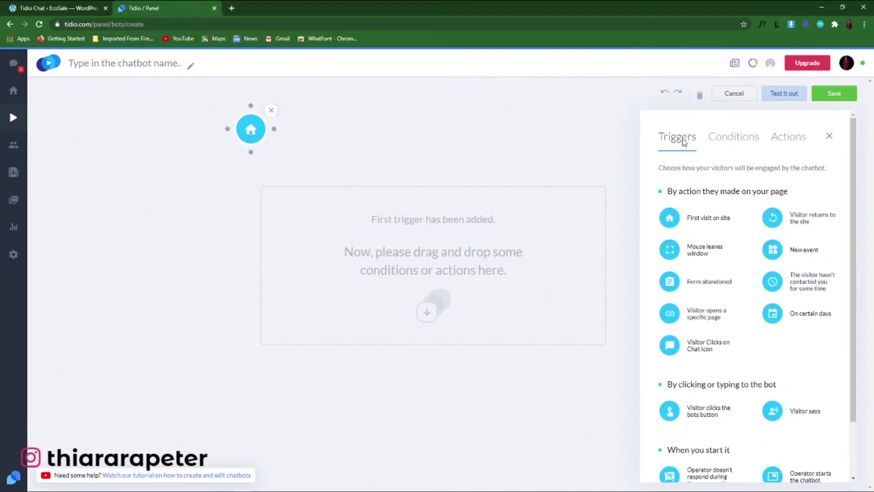
left_click(726, 140)
left_click(800, 143)
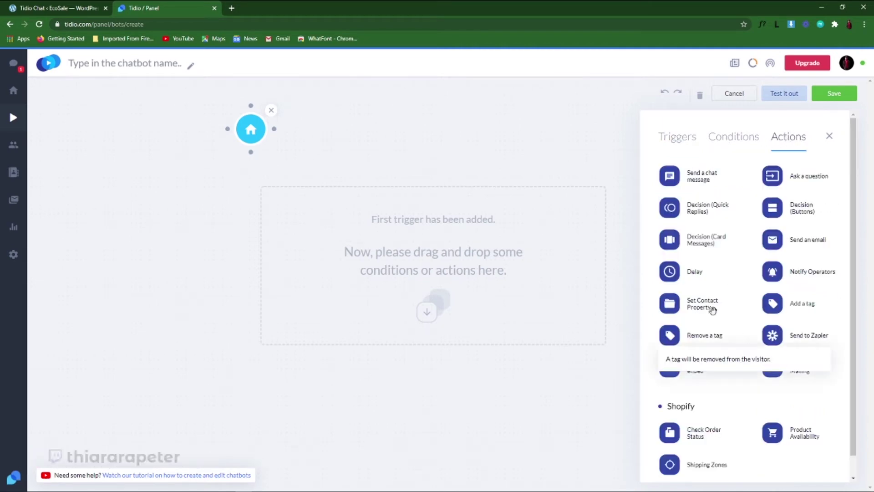
mouse_move(690, 174)
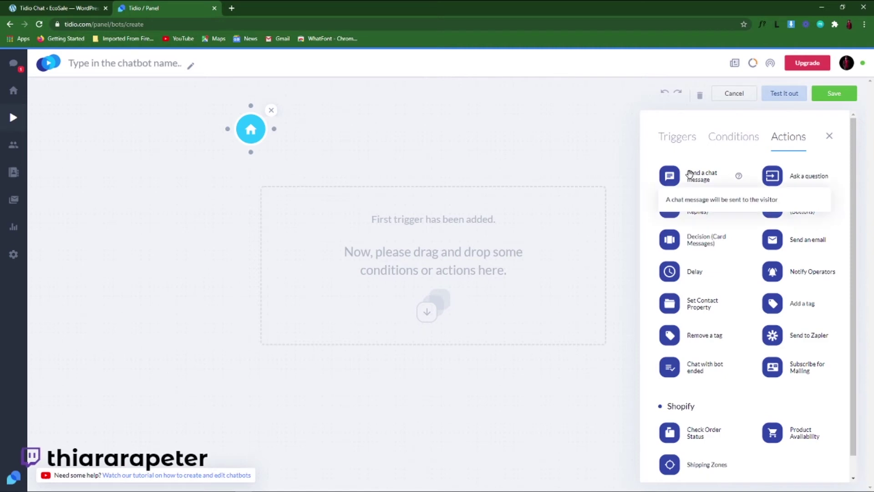
left_click(684, 145)
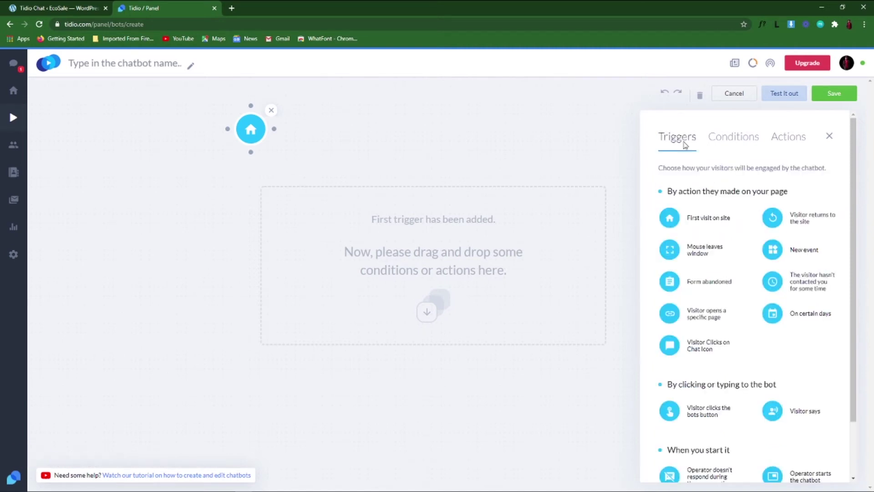
left_click(721, 139)
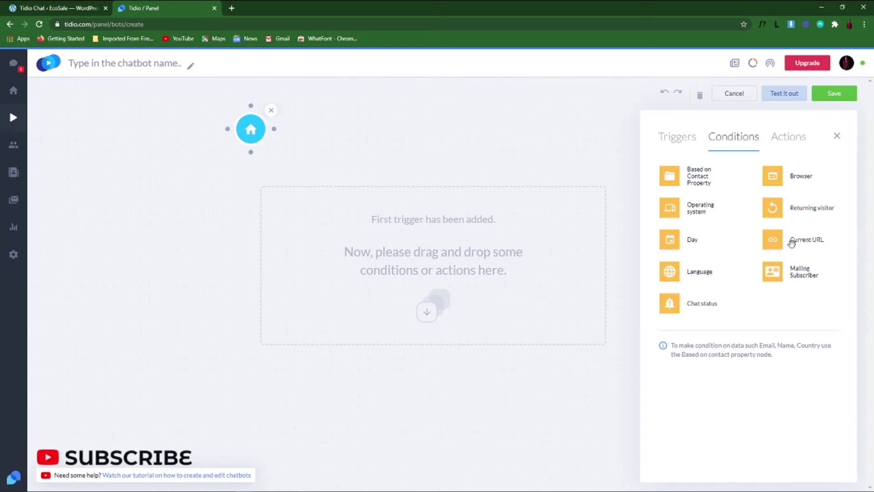
Add the "Visitor returns to the site" and "Visitor Clicks on Chat Icon" triggers in a row beside the first-visit trigger
left_click(679, 144)
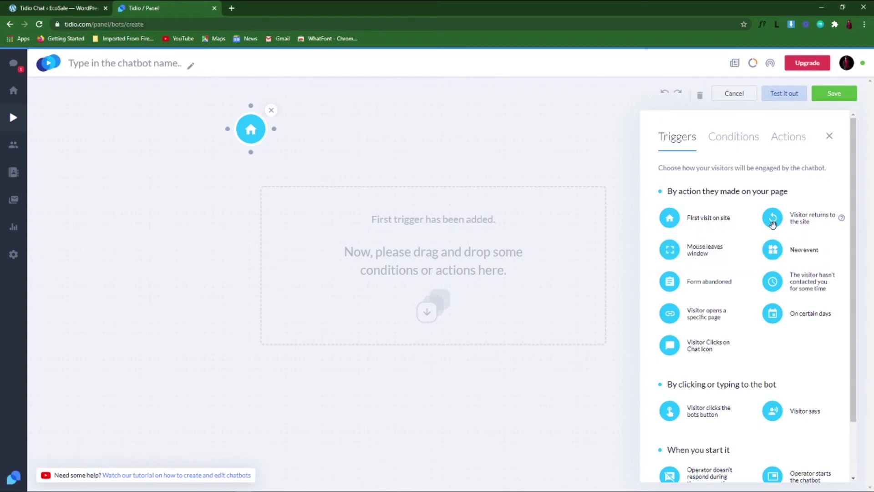
mouse_move(773, 224)
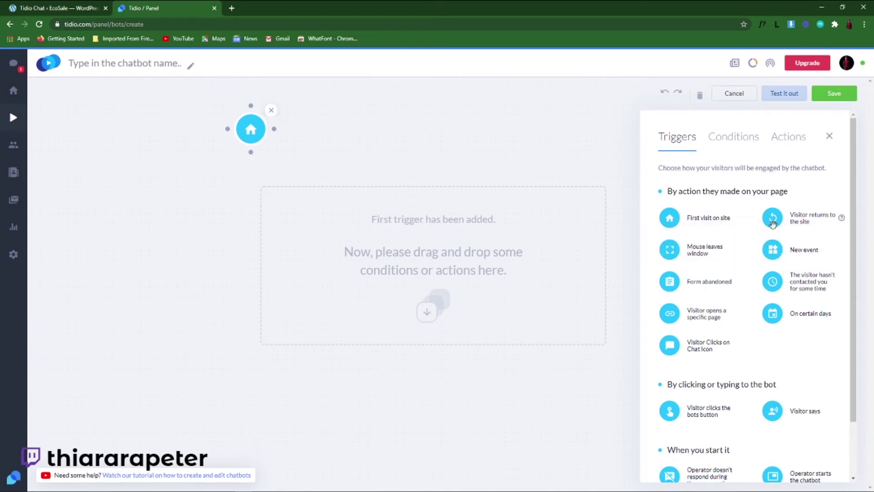
left_click_drag(772, 224, 334, 135)
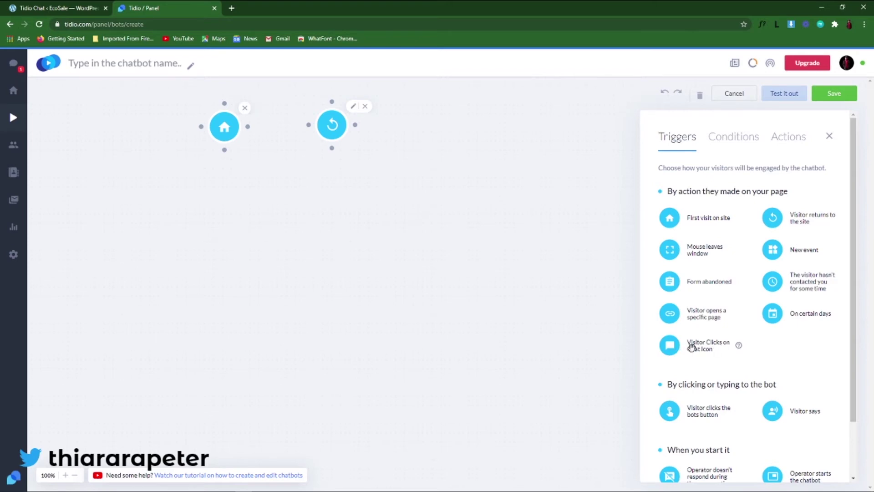
left_click_drag(700, 348, 476, 127)
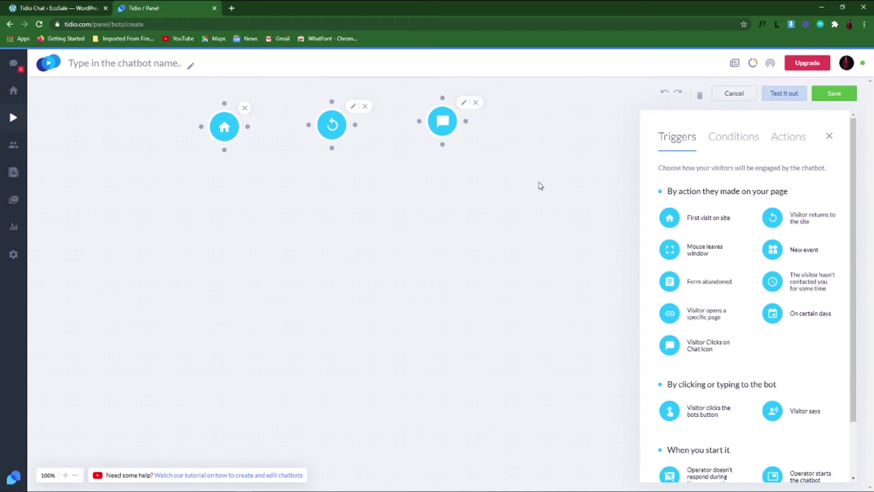
Place a Decision (Card Messages) action below the triggers and connect all three triggers to it
left_click(786, 139)
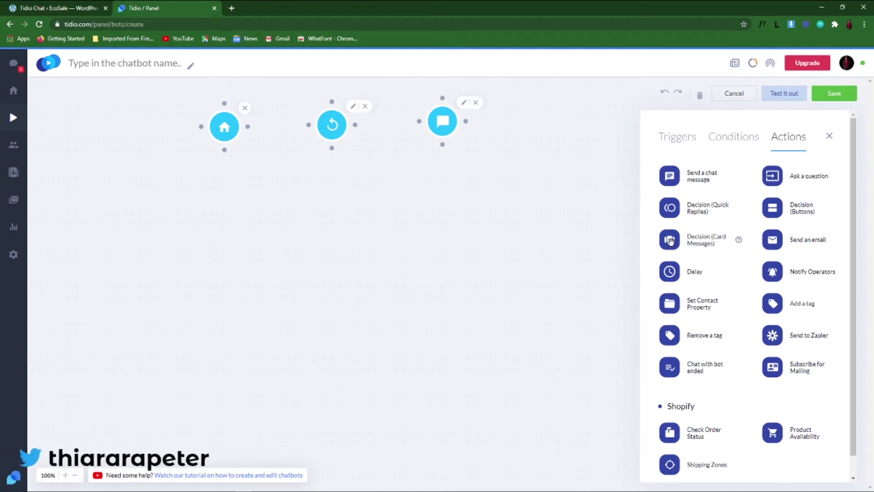
left_click_drag(689, 244, 331, 252)
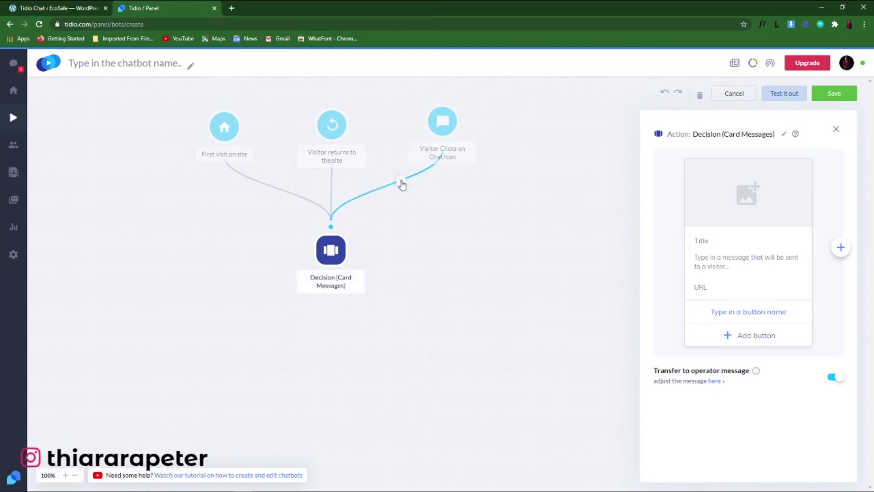
left_click(401, 184)
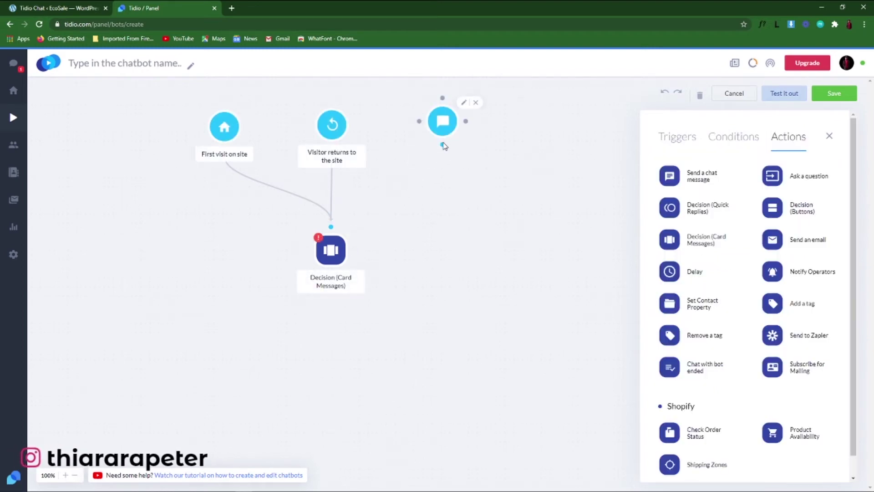
left_click_drag(442, 146, 331, 226)
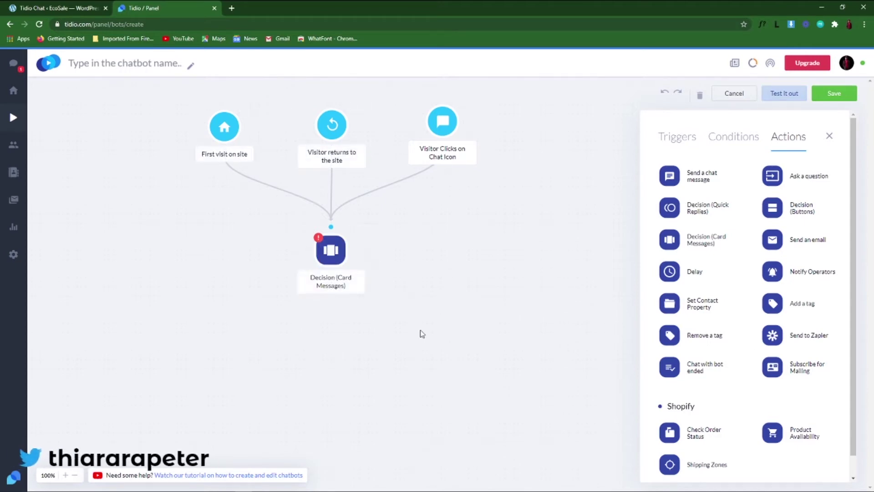
Open the Decision (Card Messages) node's settings and upload the image 1.jpg from Downloads to its card
left_click(335, 254)
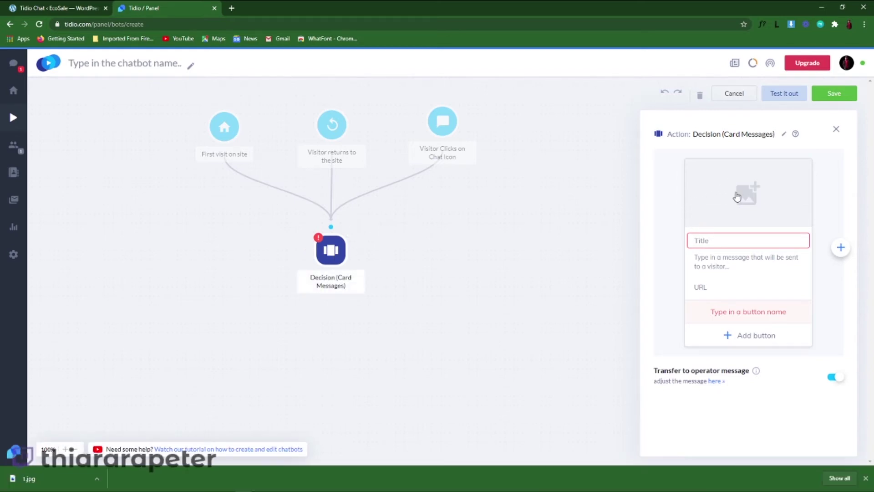
left_click(738, 197)
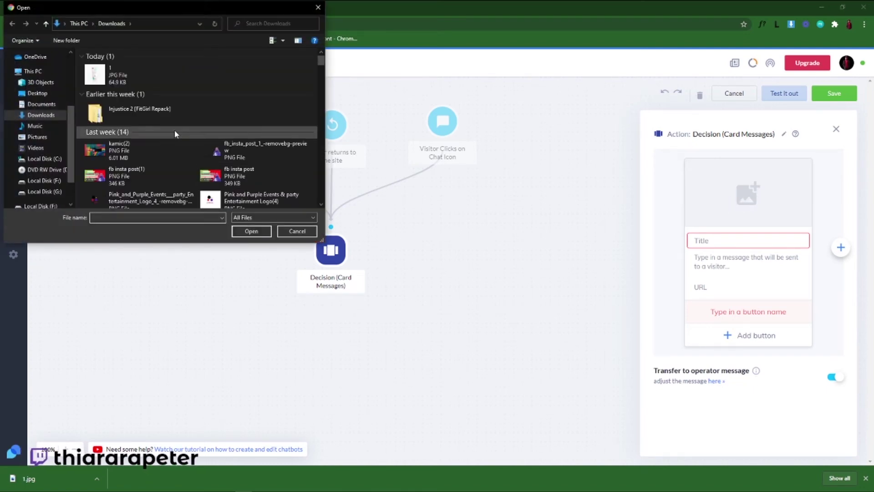
left_click(102, 73)
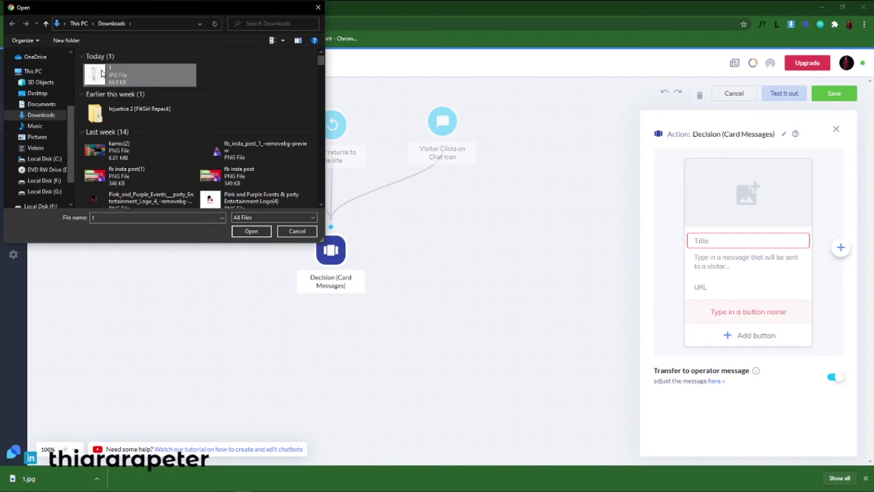
left_click(245, 232)
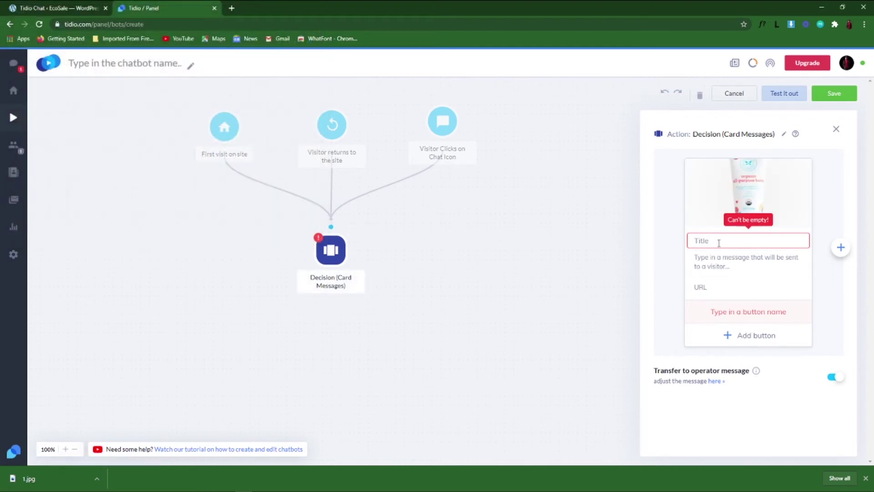
Title the card "All Purpose balm", correcting the last word's spelling with the browser's suggestion
left_click(708, 240)
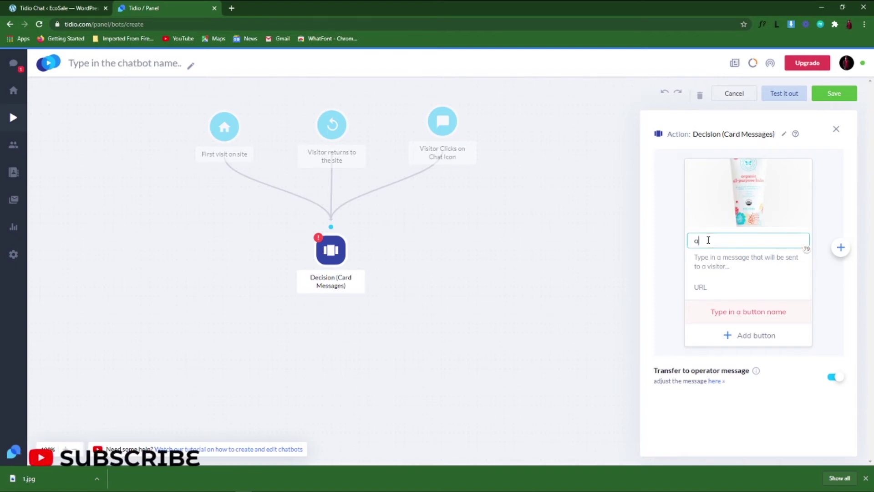
type("All Purpose bulm")
right_click(739, 243)
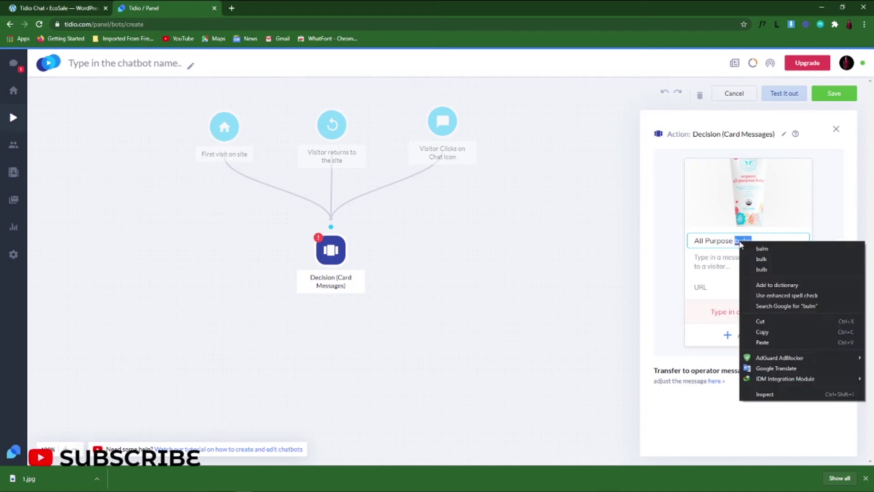
left_click(762, 249)
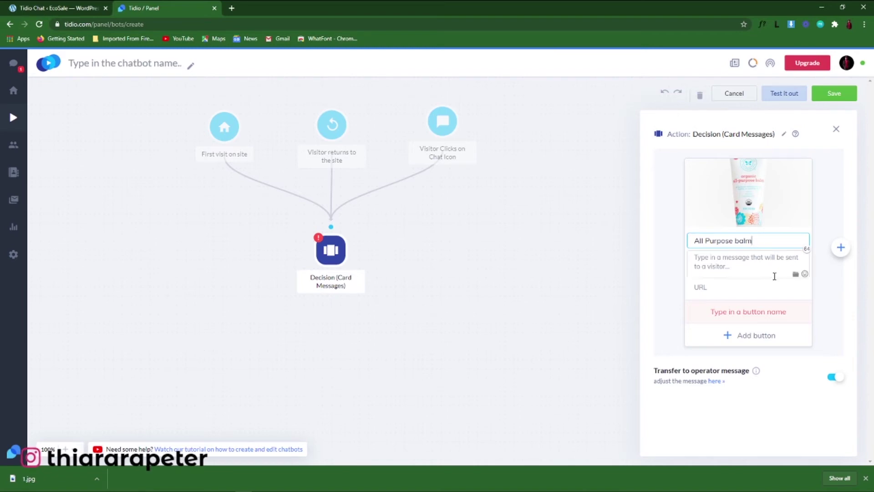
Write the card's message on two lines: "Black Friday Deal!!" and "50% OFF CHECK It."
left_click(737, 265)
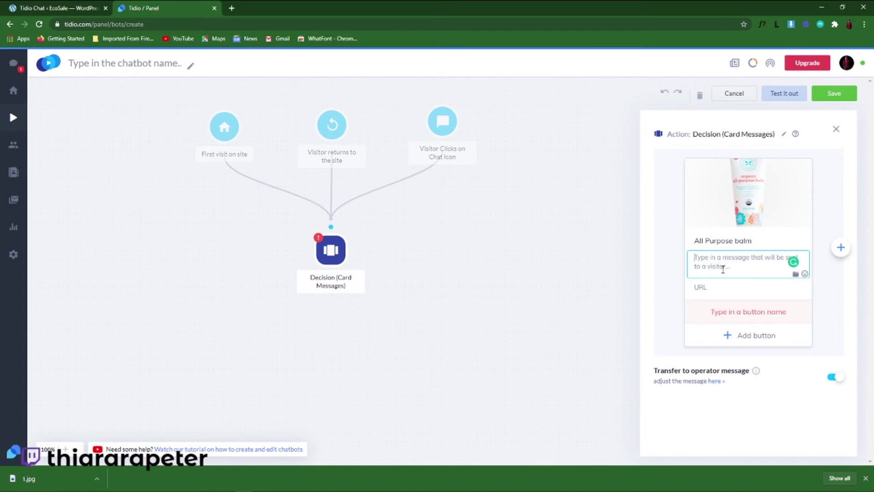
type("Black Friday Deal!!")
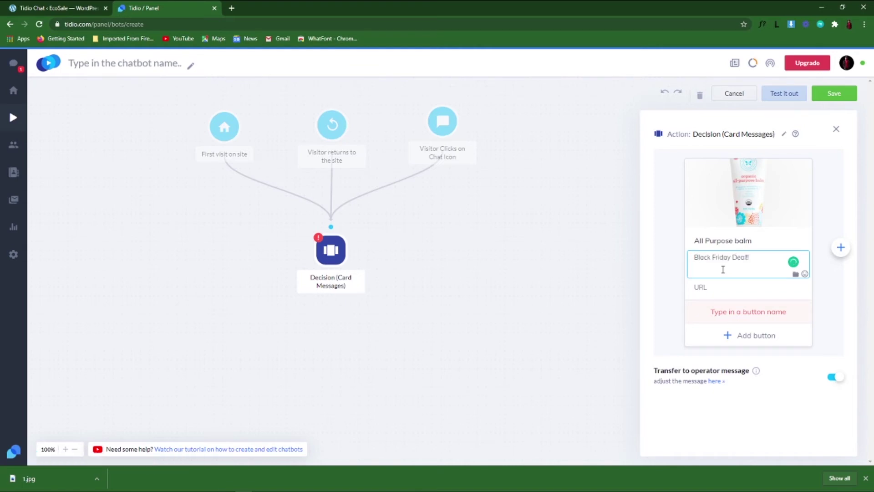
key("Return")
type("50% OFF CHECK It.")
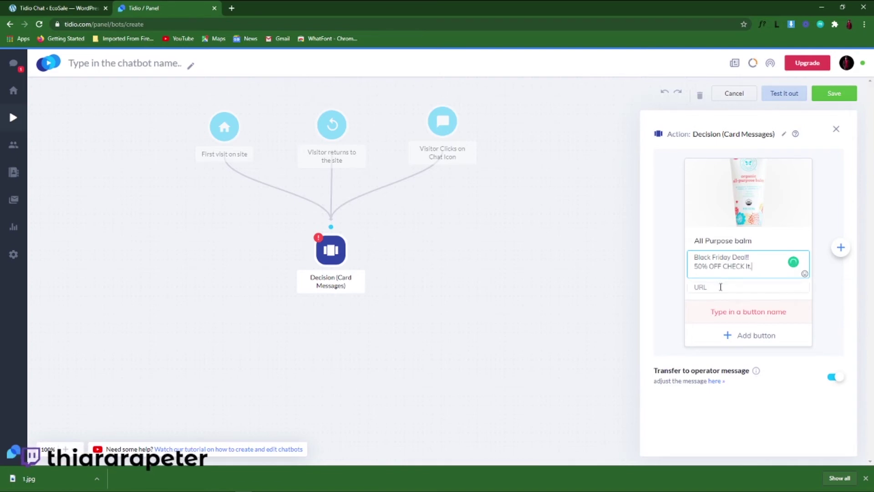
Open the store's site in a new tab, go to the All-purpose Balm product in the shop and copy its full page address
left_click(720, 287)
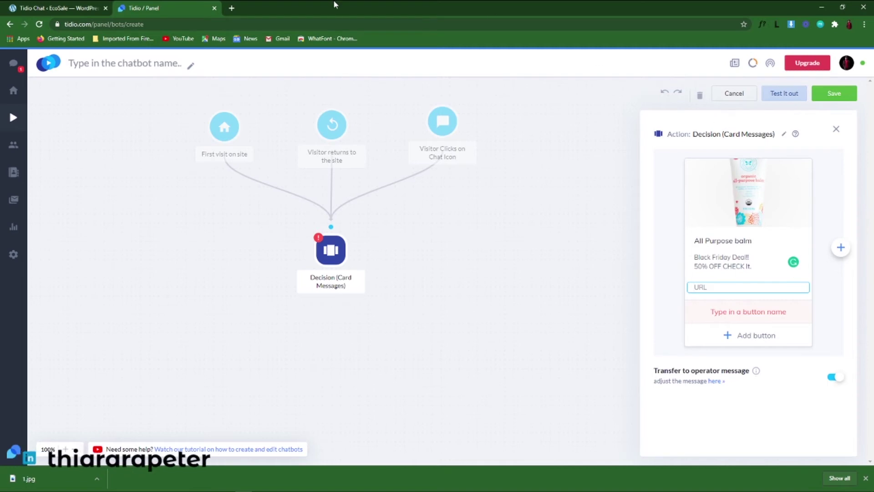
left_click(232, 9)
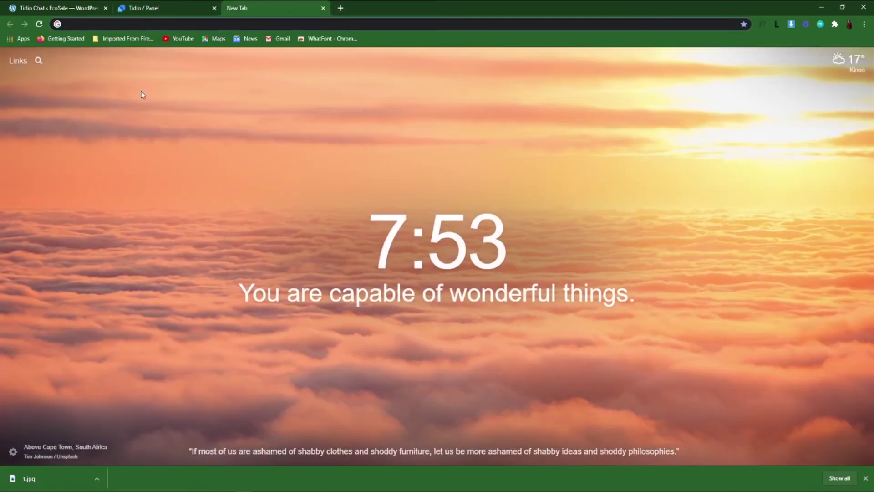
type("ev")
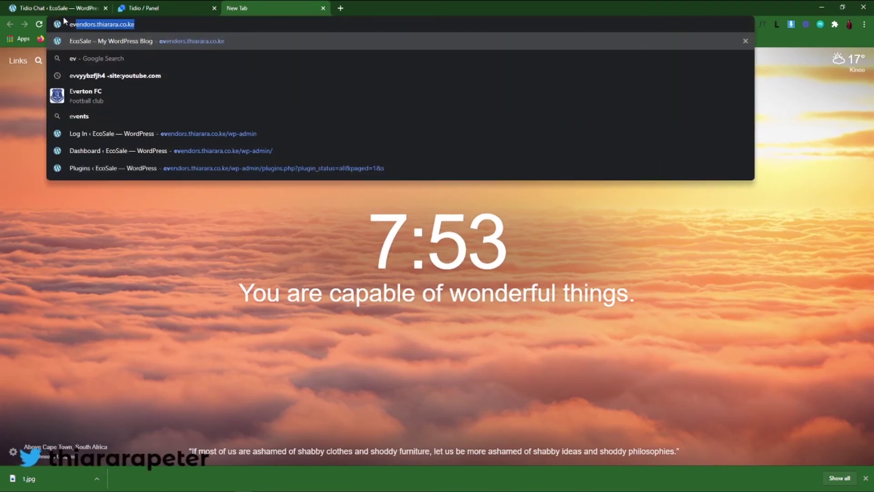
key("Return")
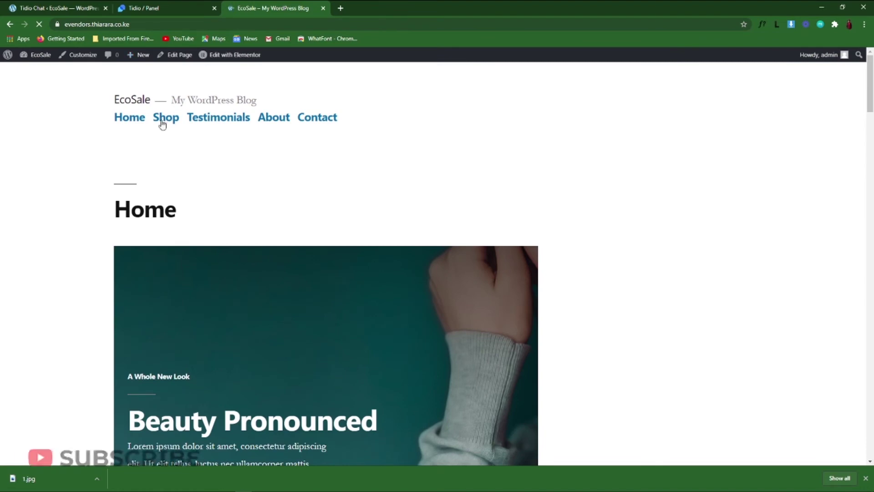
left_click(171, 123)
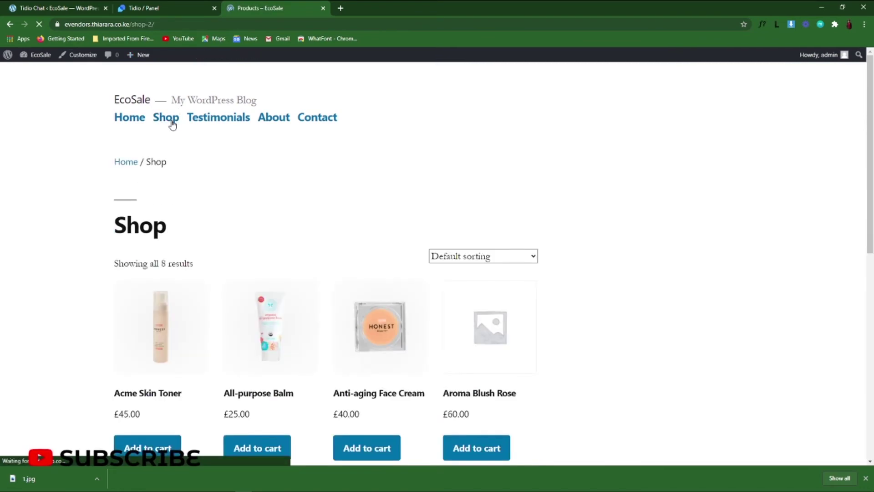
left_click(261, 361)
left_click(214, 24)
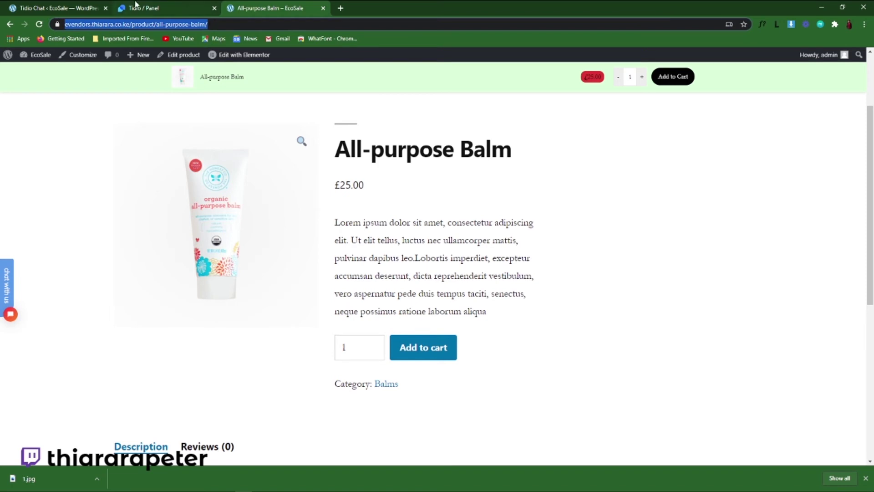
left_click_drag(292, 25, 2, 45)
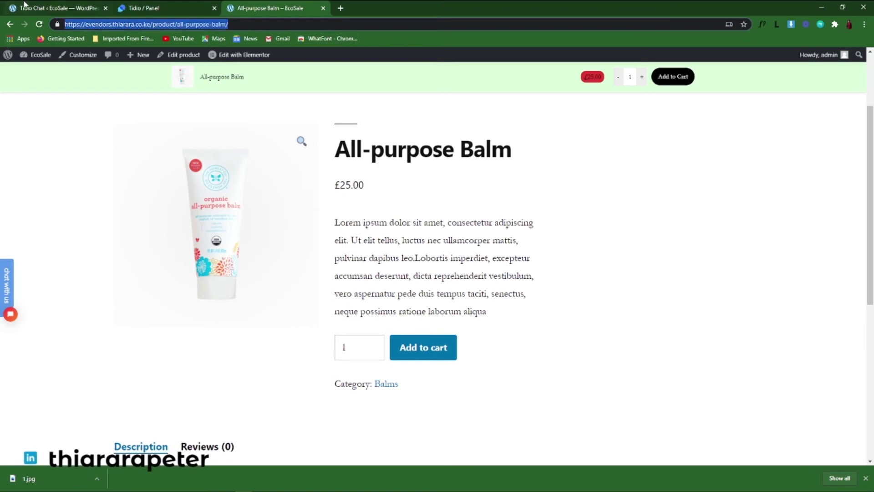
Back in the Tidio chatbot editor, paste the product address as the card's URL and name its button "Show Now"
left_click(131, 6)
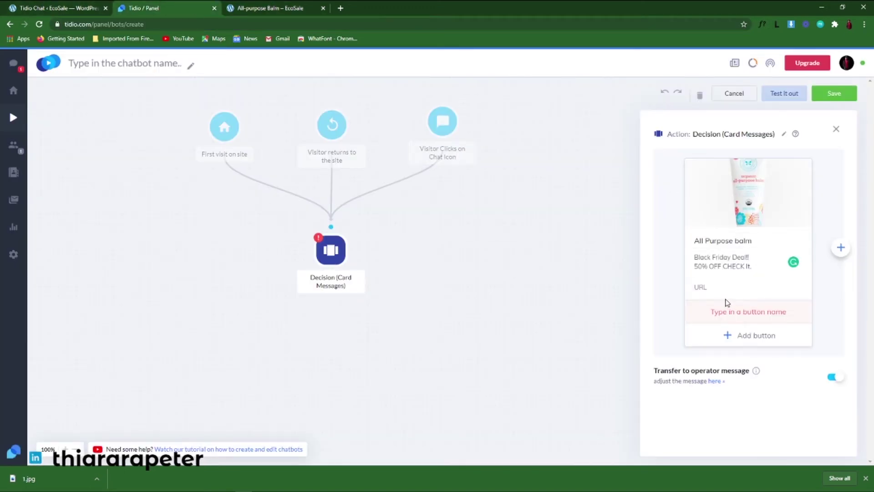
left_click(707, 286)
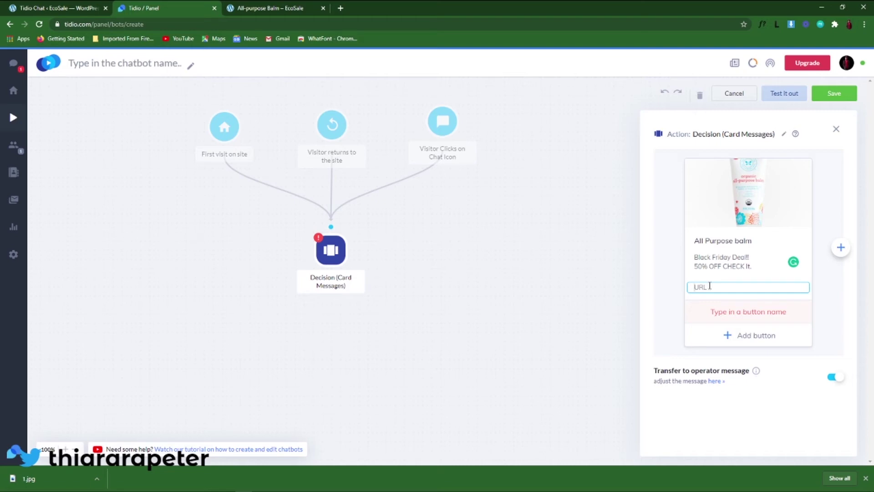
key("ctrl+v")
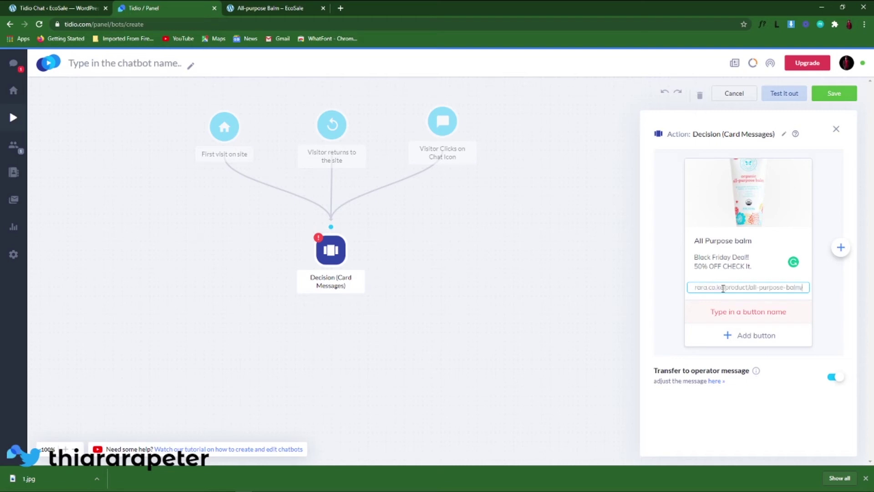
left_click(749, 312)
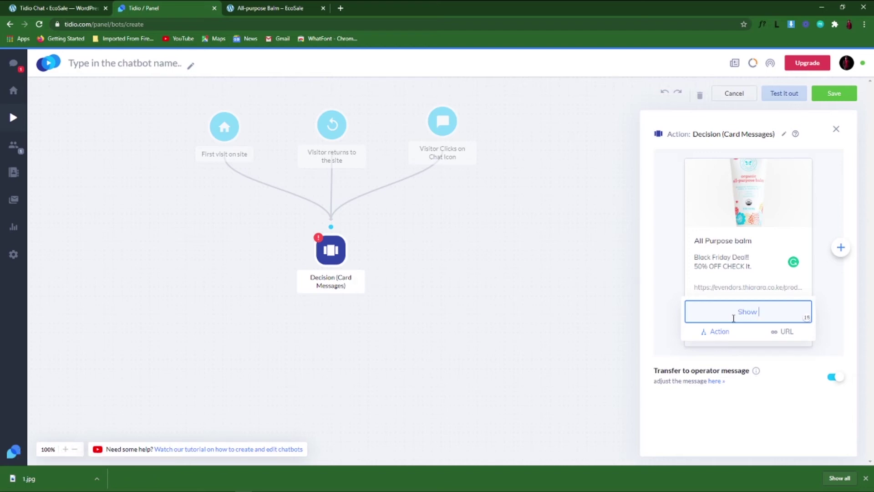
type("ow")
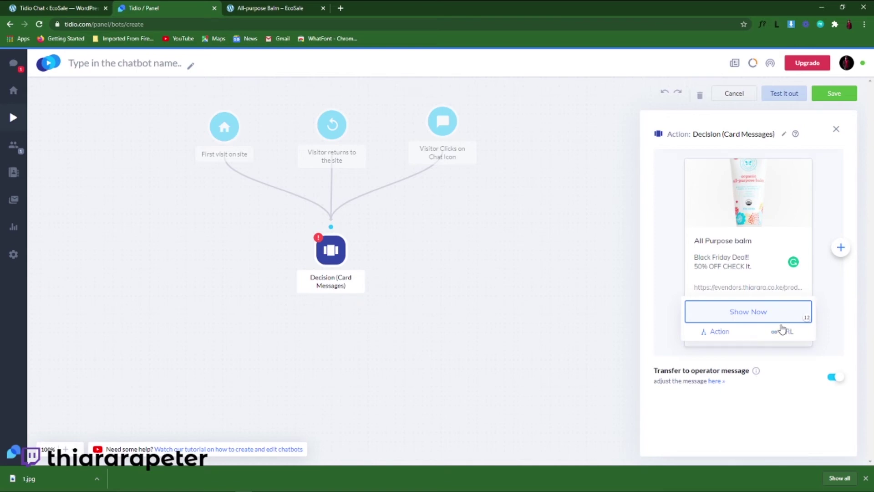
Finish editing the All Purpose balm card's button and close the card's settings
left_click(830, 304)
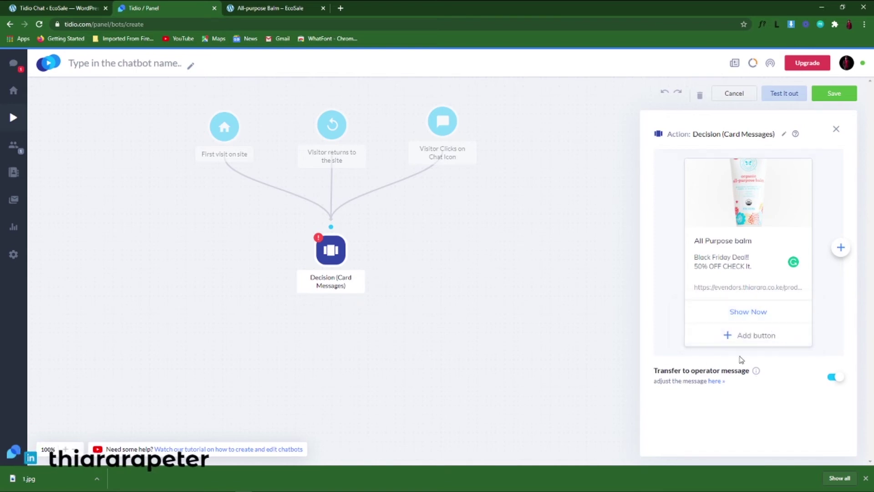
left_click(837, 130)
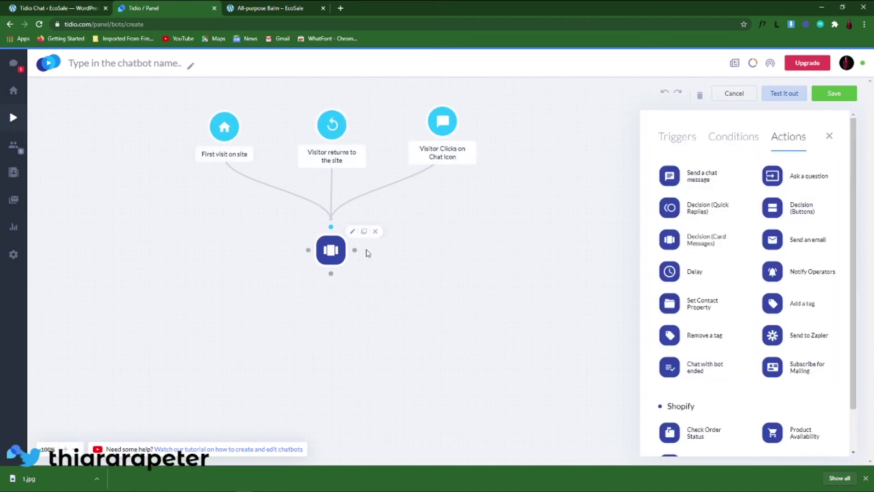
left_click(339, 249)
left_click(840, 248)
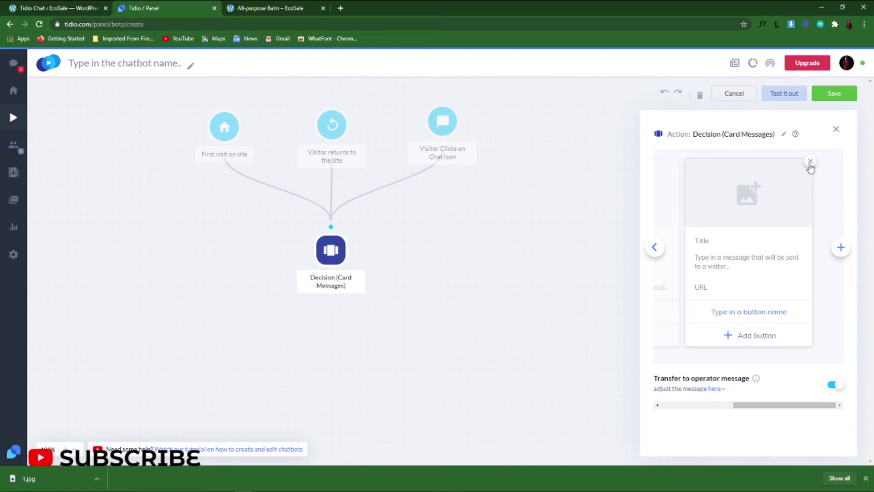
left_click(810, 163)
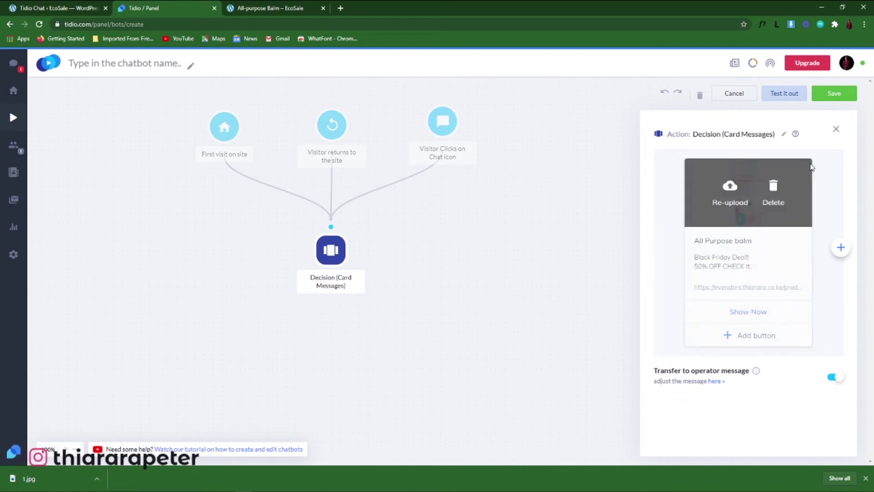
left_click(836, 131)
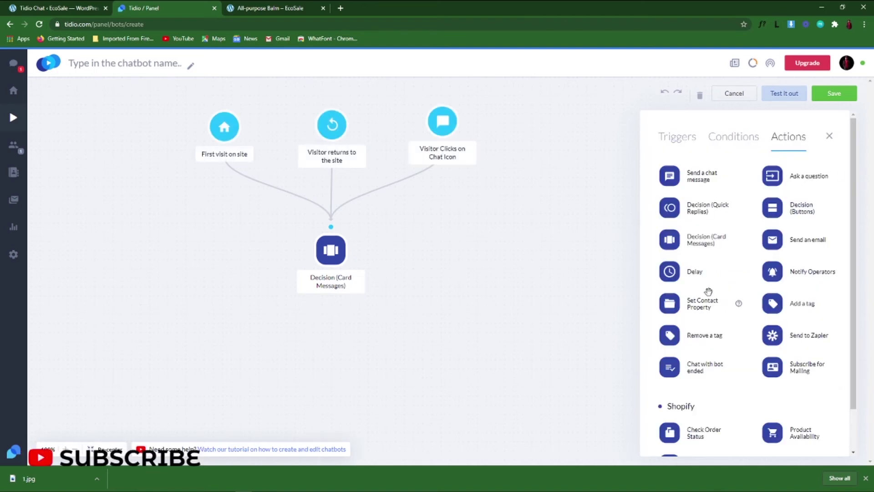
Add a second Decision (Card Messages) action below the first and connect the first card's "Show Now" output to it
left_click_drag(702, 244, 329, 344)
mouse_move(333, 257)
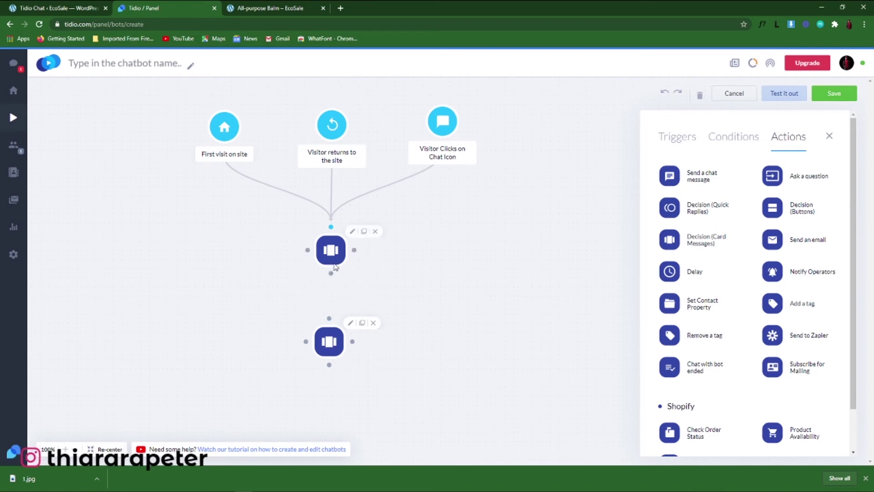
left_click_drag(331, 274, 328, 320)
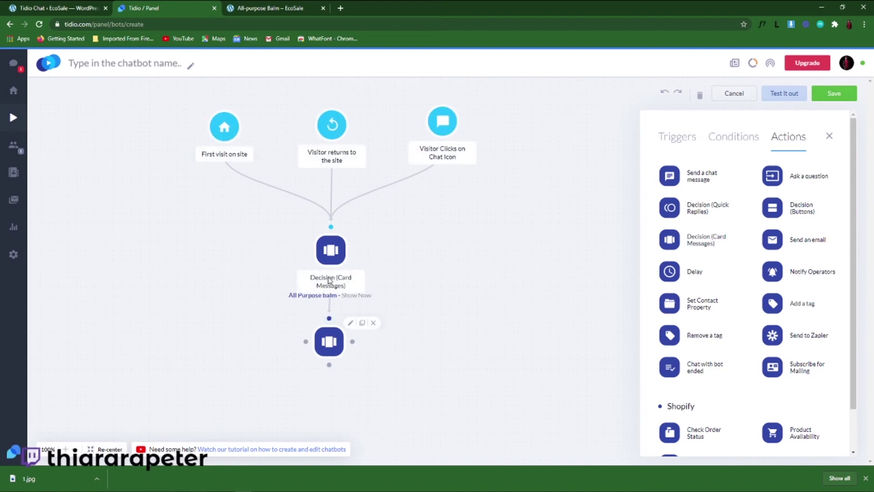
Open the second Decision (Card Messages) node and upload the image 1.jpg from Downloads to its card
mouse_move(333, 255)
mouse_move(332, 348)
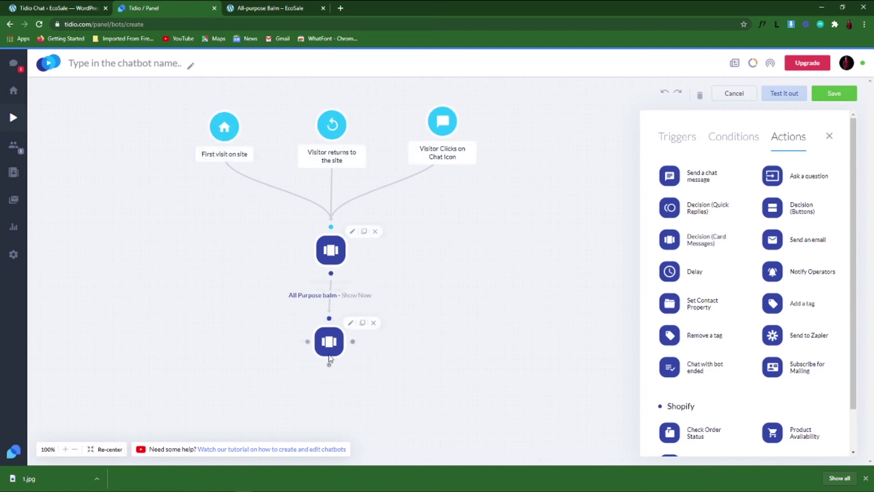
left_click(332, 349)
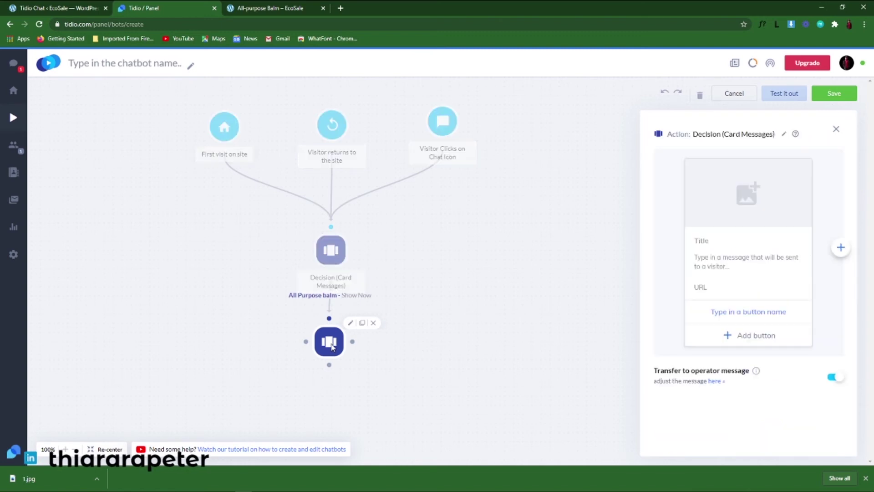
left_click(743, 218)
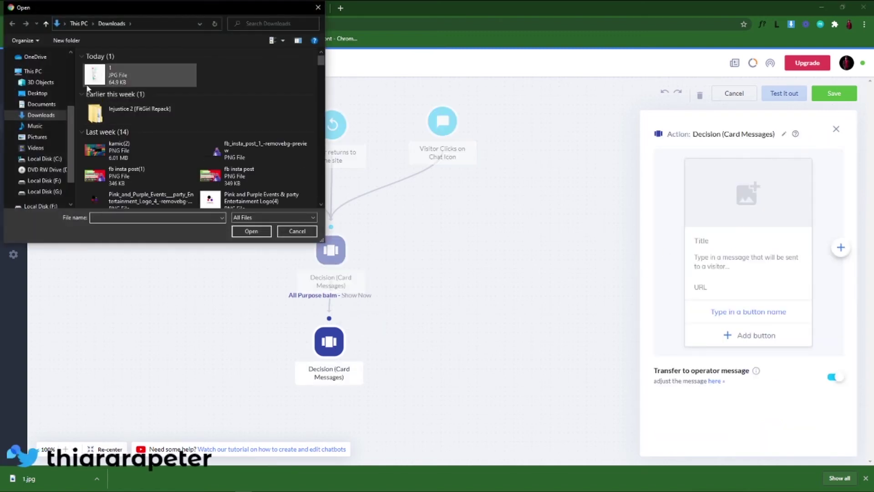
left_click(96, 77)
left_click(251, 231)
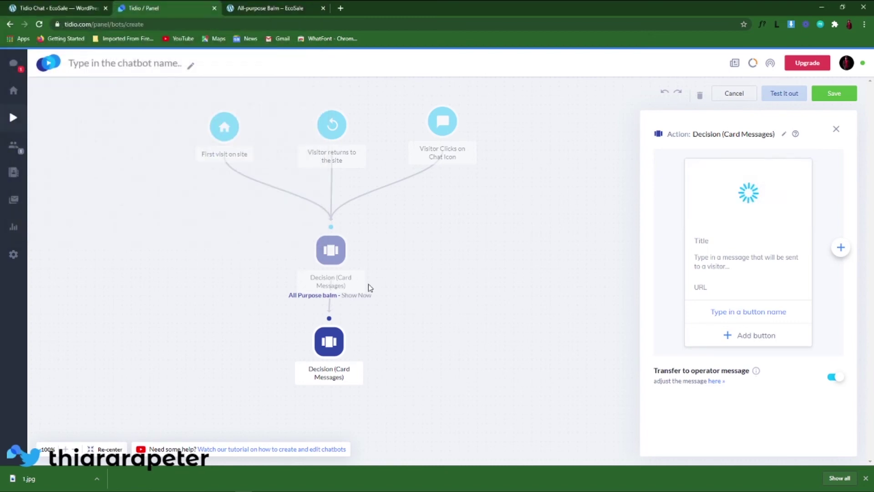
Copy the first card's Black Friday message and paste it as the second card's message
left_click(331, 250)
left_click_drag(762, 274, 684, 259)
key("ctrl+c")
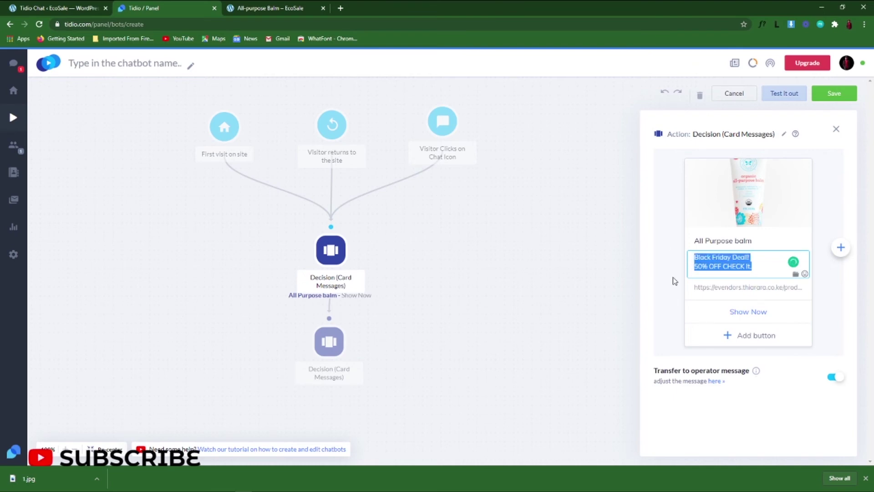
left_click(322, 339)
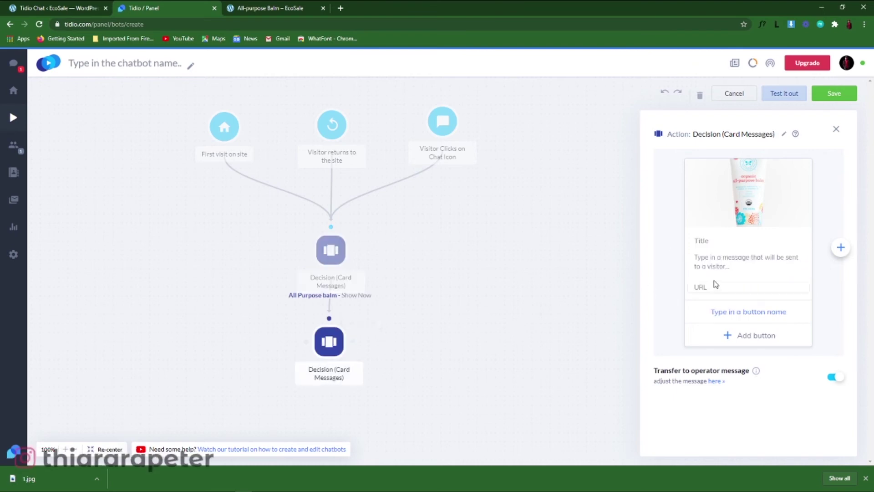
key("ctrl+v")
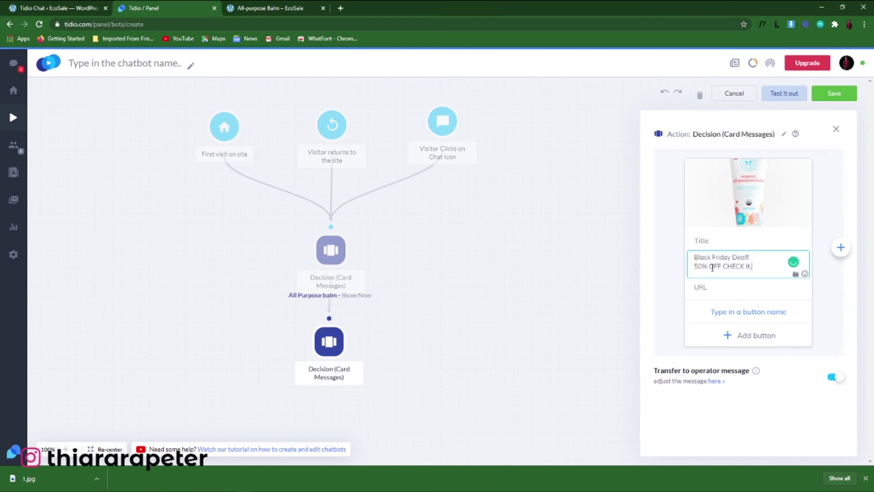
Copy the title "All Purpose balm" from the first card and paste it as the second card's title
left_click(726, 244)
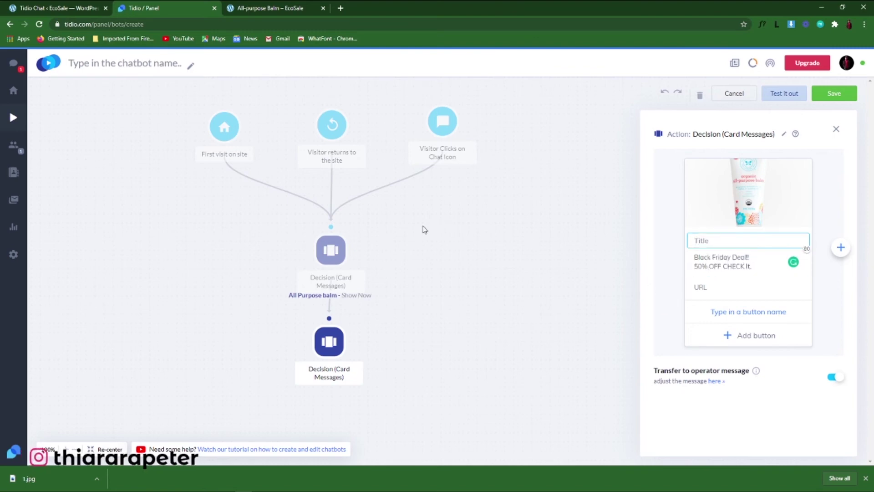
left_click(331, 249)
left_click_drag(759, 240, 603, 249)
key("ctrl+c")
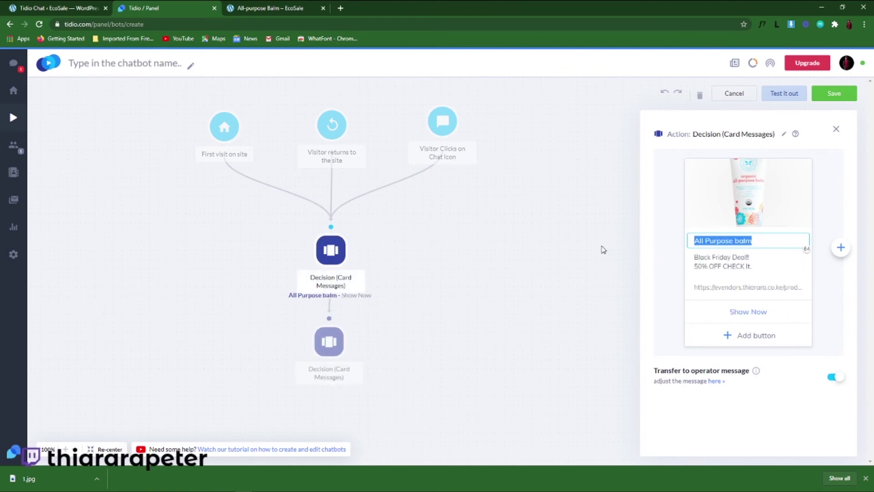
left_click(349, 340)
left_click(329, 346)
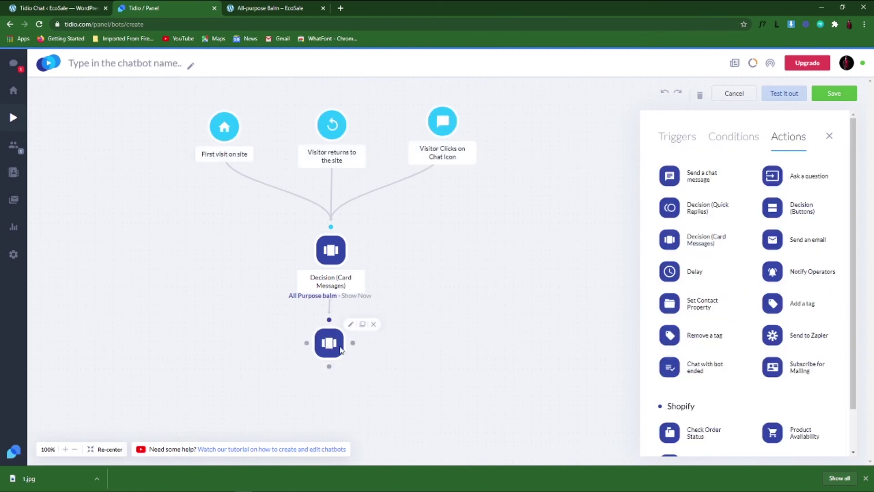
left_click(335, 345)
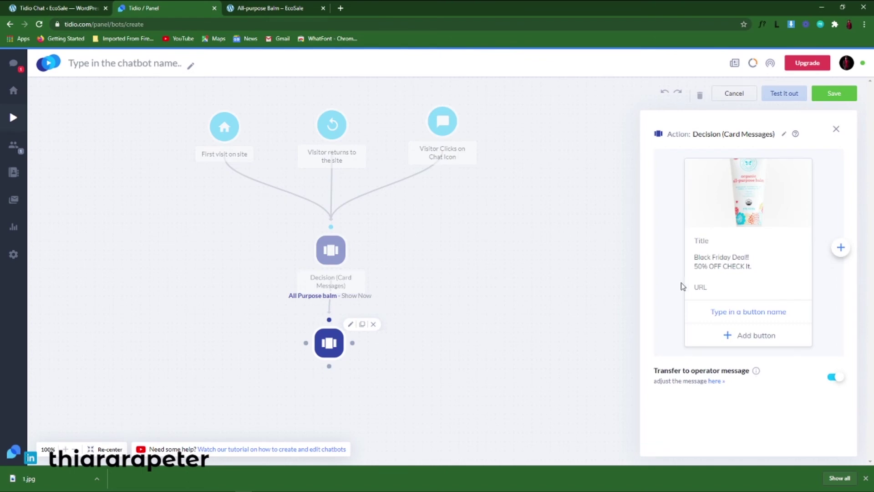
left_click(710, 244)
key("ctrl+v")
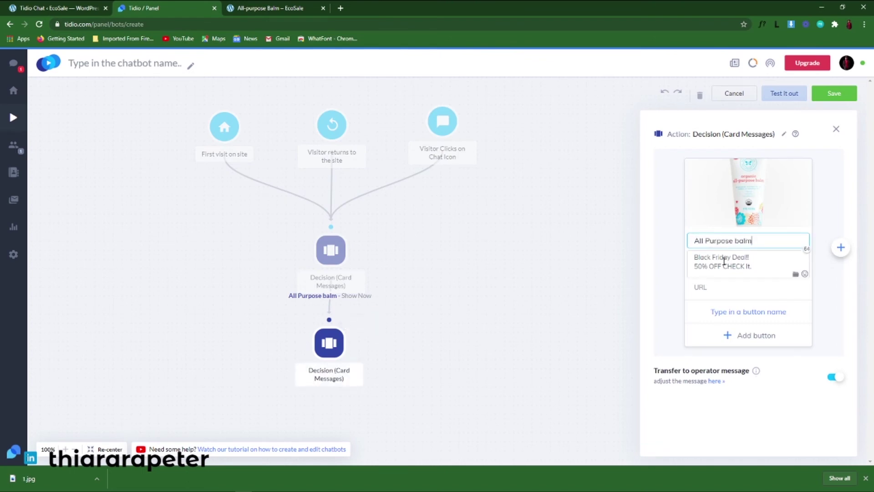
Copy the All-purpose Balm page address from the store tab and paste it as the second card's URL in Tidio
left_click(723, 287)
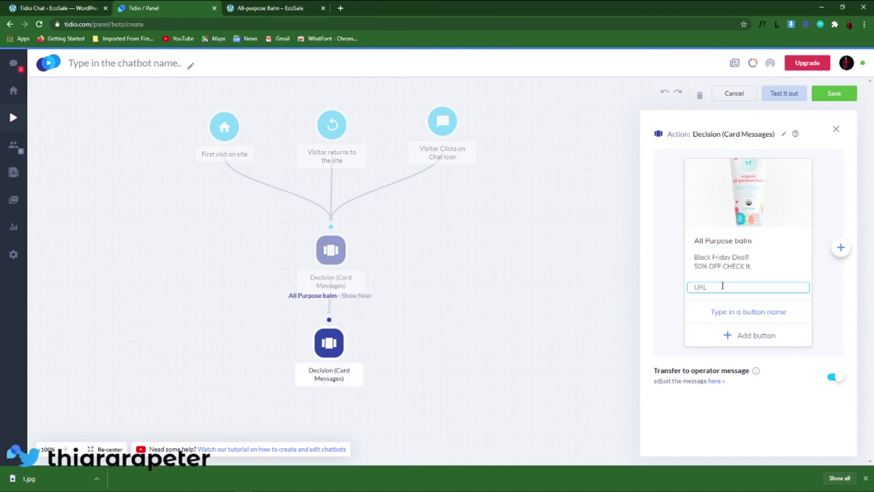
left_click(263, 12)
right_click(198, 28)
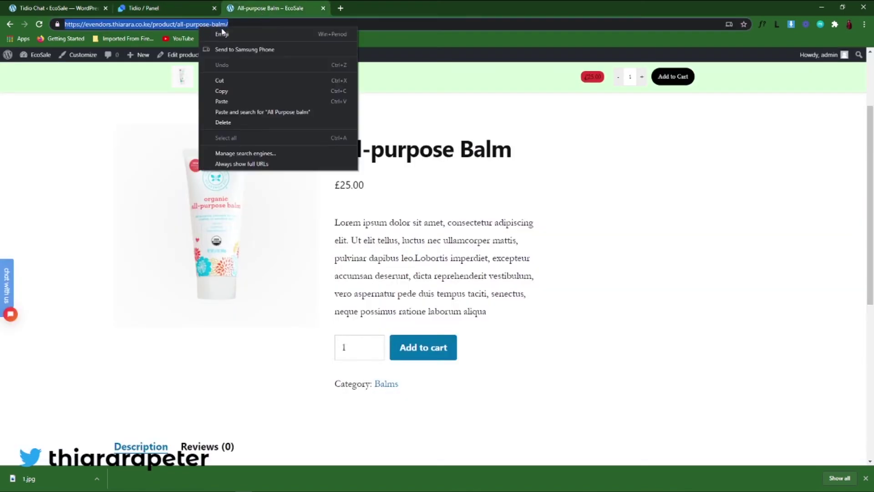
left_click(226, 89)
left_click(144, 8)
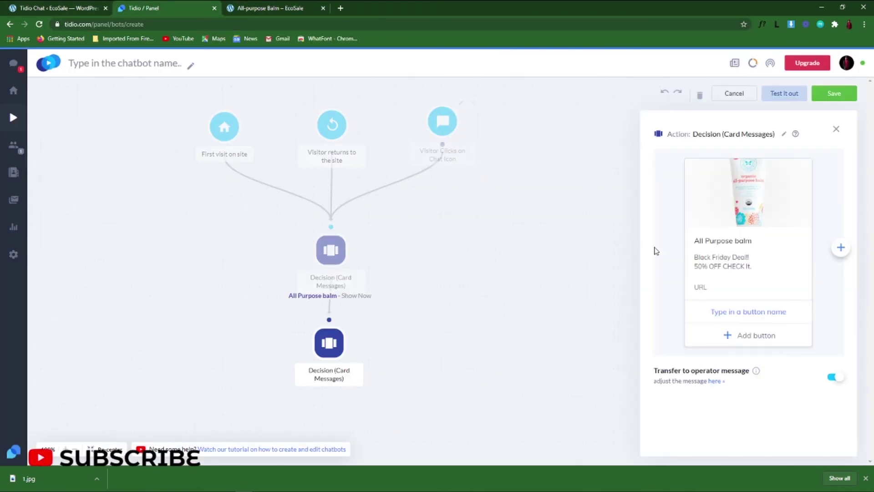
left_click(713, 287)
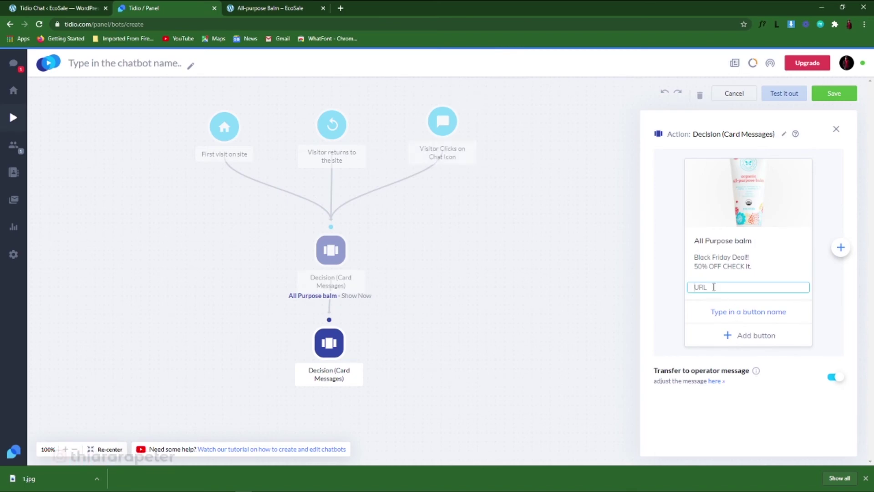
key("ctrl+v")
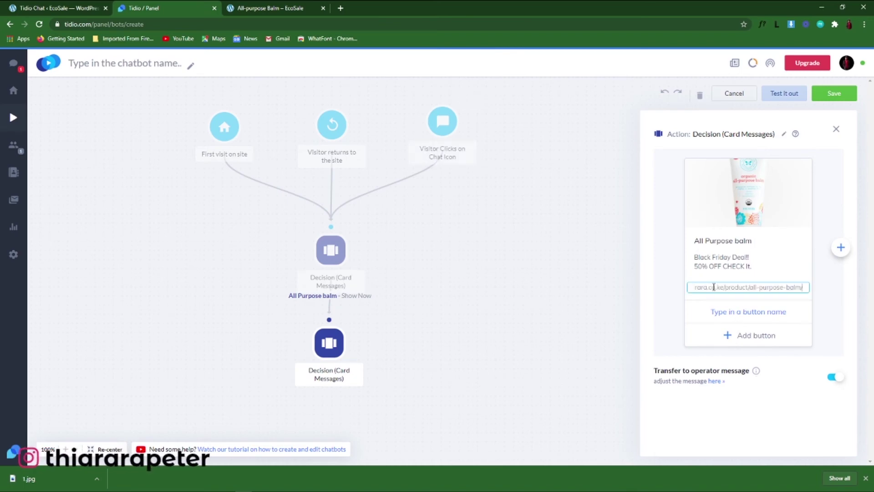
Name the second card's button "Buy Now"
left_click(739, 311)
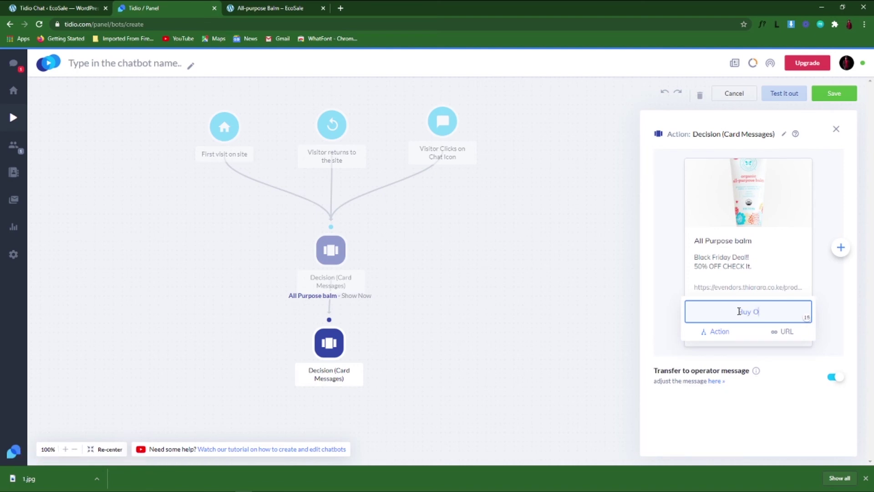
type("rder")
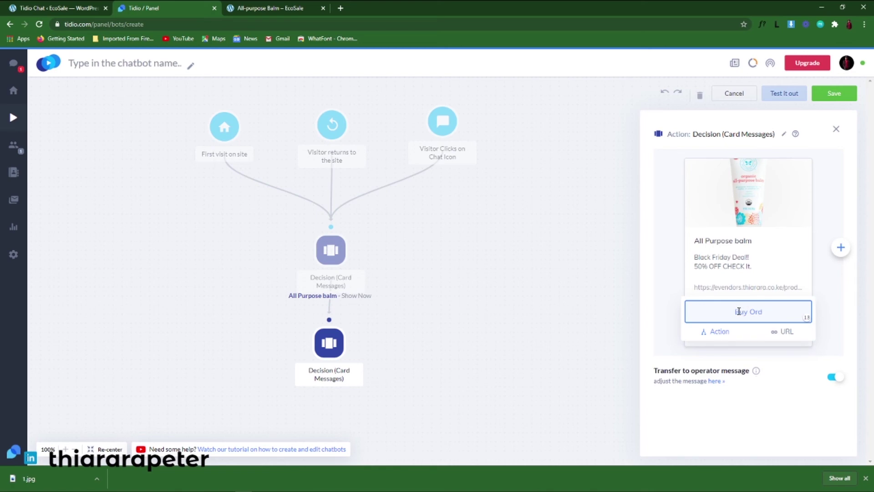
key("BackSpace")
key("BackSpace")
key("BackSpace")
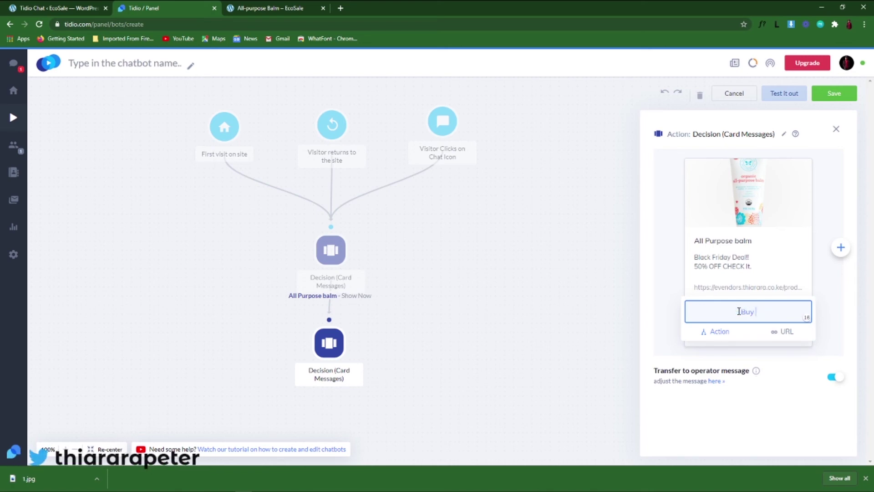
type("N")
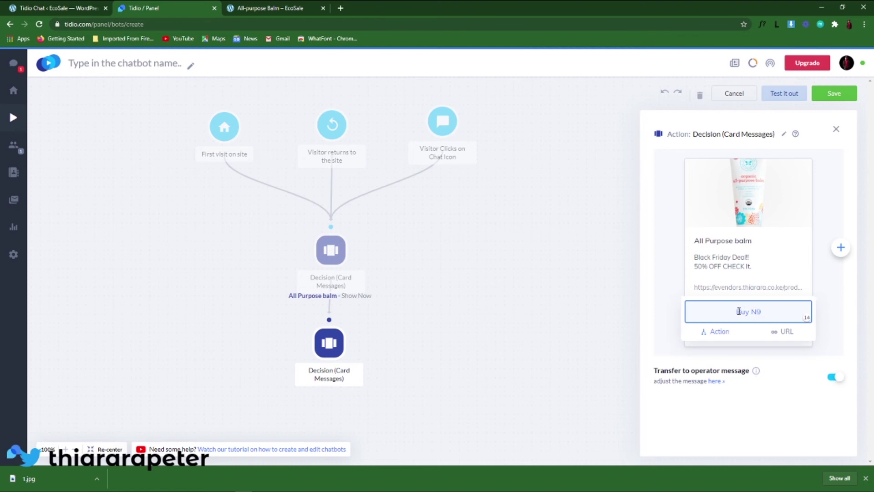
type("ow")
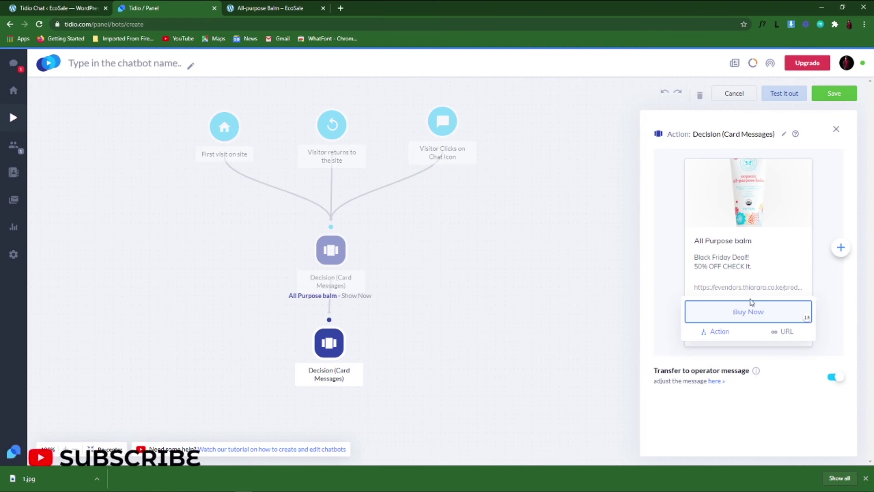
Make the "Buy Now" button a URL link to the copied All-purpose Balm product address and close the card's settings
left_click(787, 333)
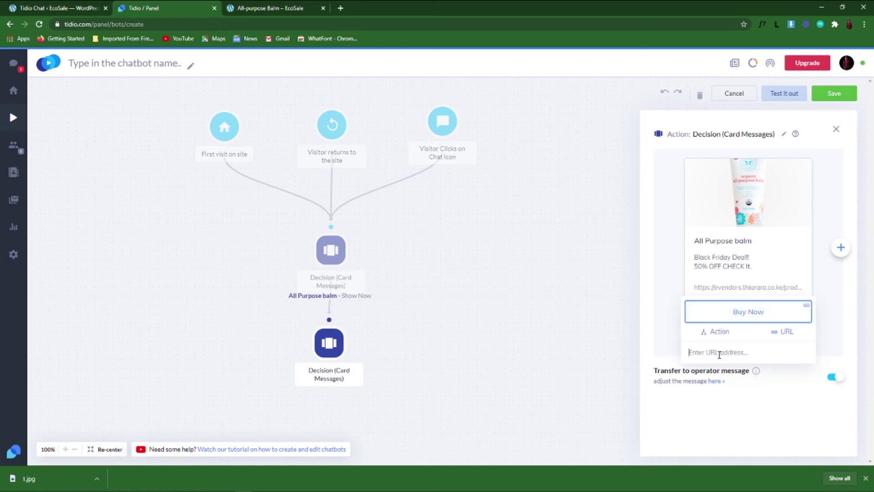
right_click(704, 353)
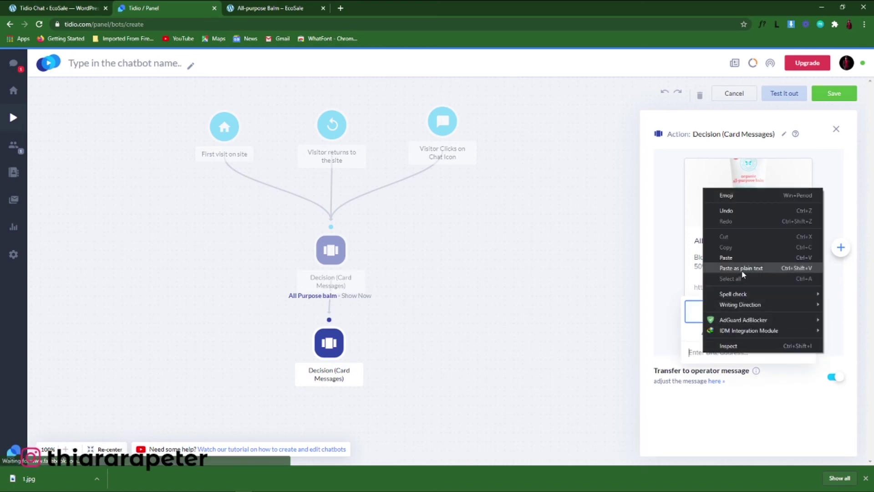
left_click(734, 259)
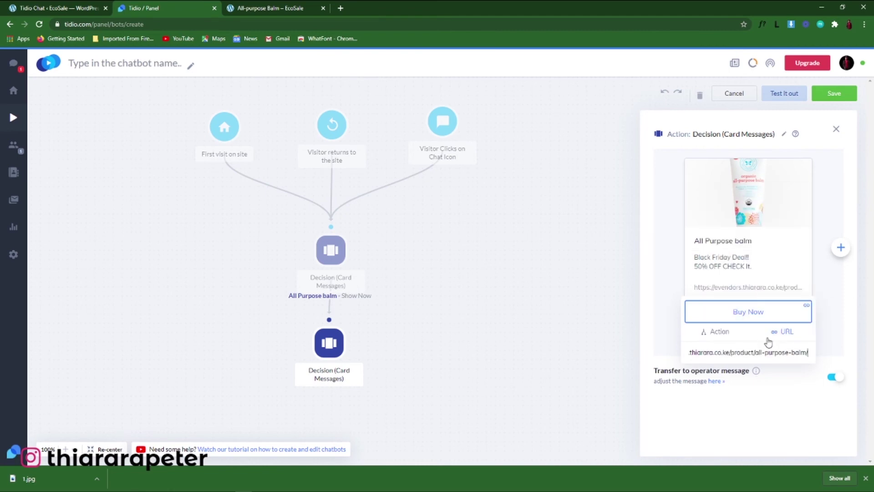
left_click(837, 130)
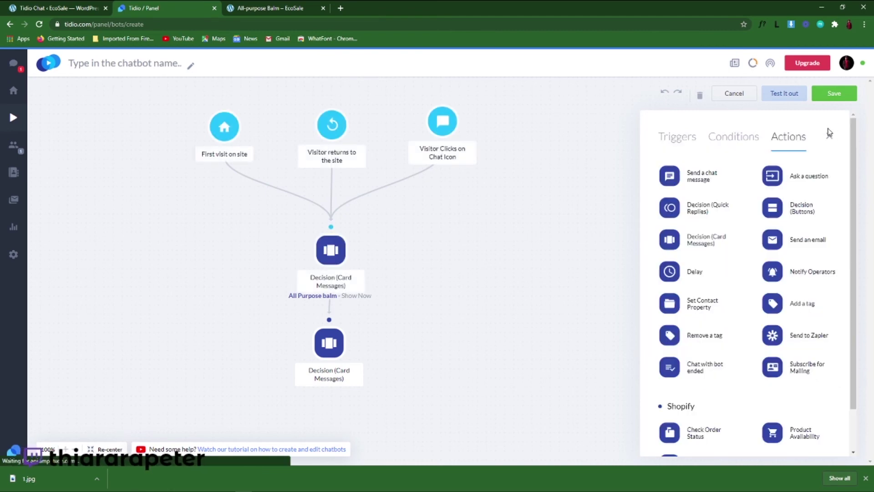
Launch a test of the chatbot and move its preview window toward the middle of the screen
left_click(786, 94)
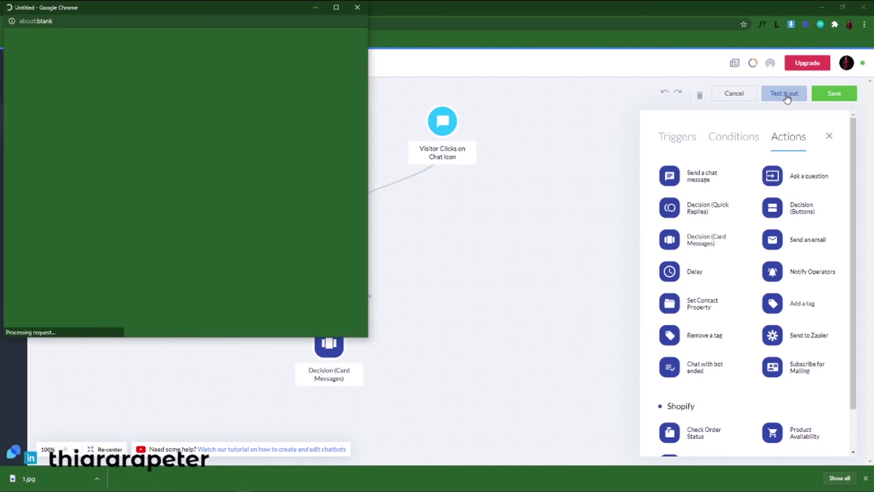
left_click_drag(228, 19, 462, 85)
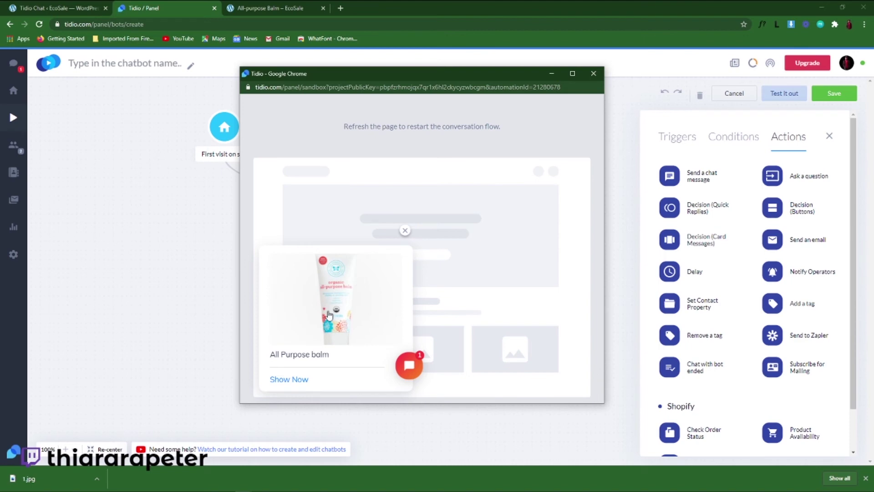
Test the previewed chatbot by choosing Show Now, following the Buy Now link, and looking over the All-purpose Balm product page
left_click(290, 379)
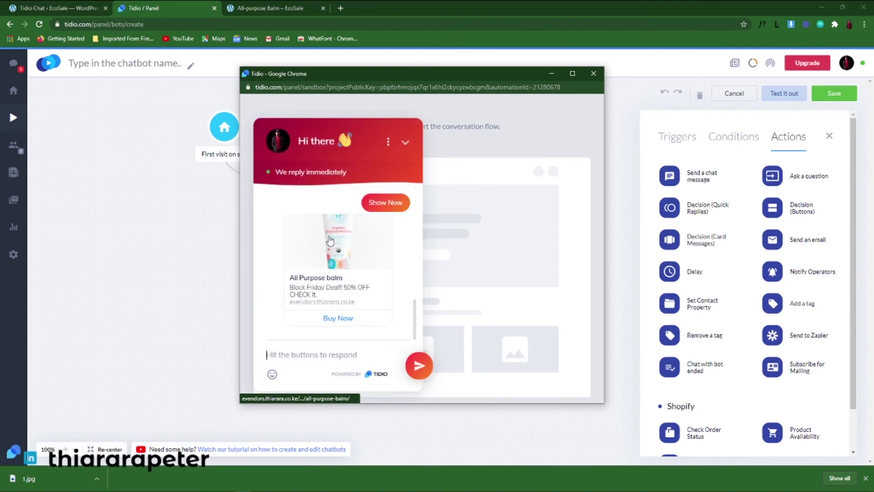
left_click(339, 319)
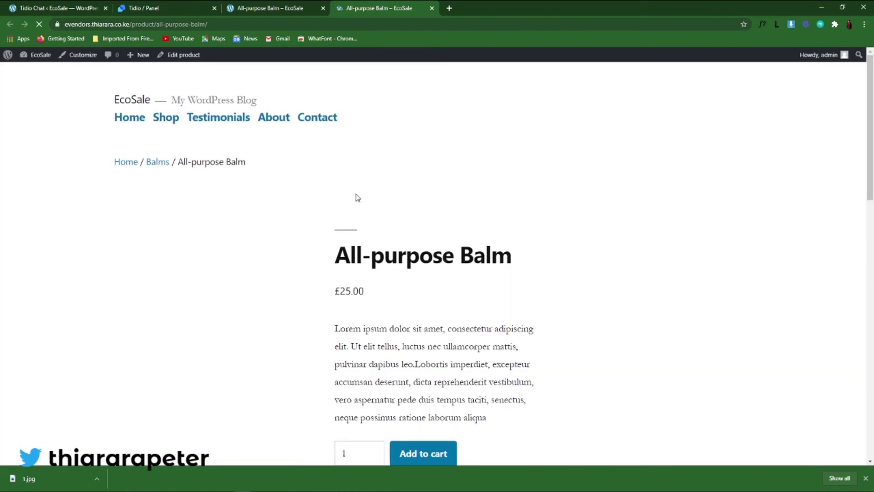
scroll(417, 334, "down", 5)
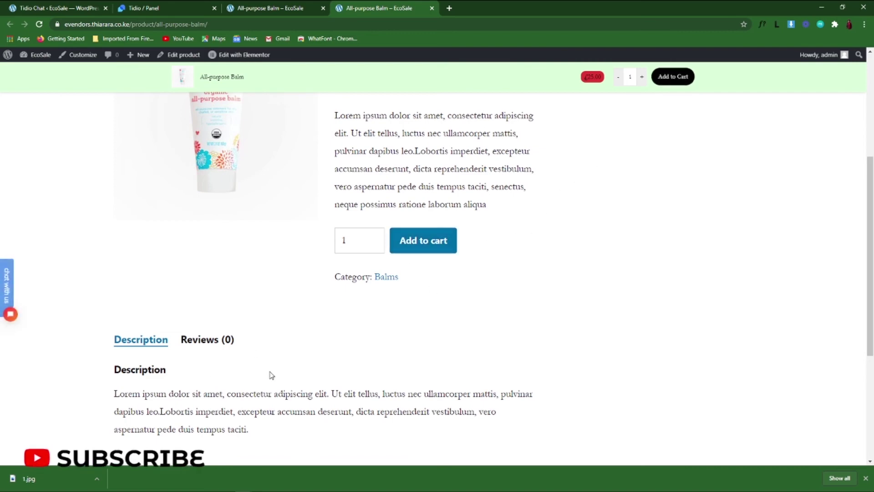
scroll(272, 374, "down", 5)
scroll(395, 369, "up", 10)
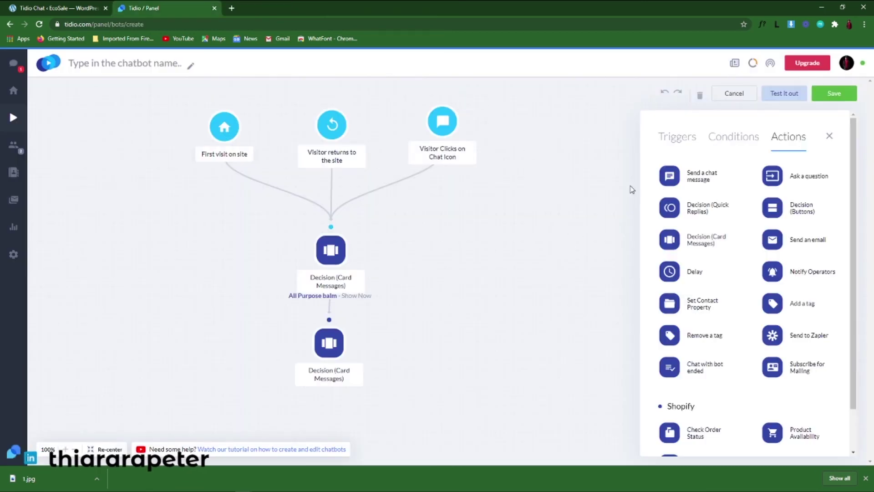
Save the chatbot under the name "Black Friday bot" and activate it
left_click(835, 93)
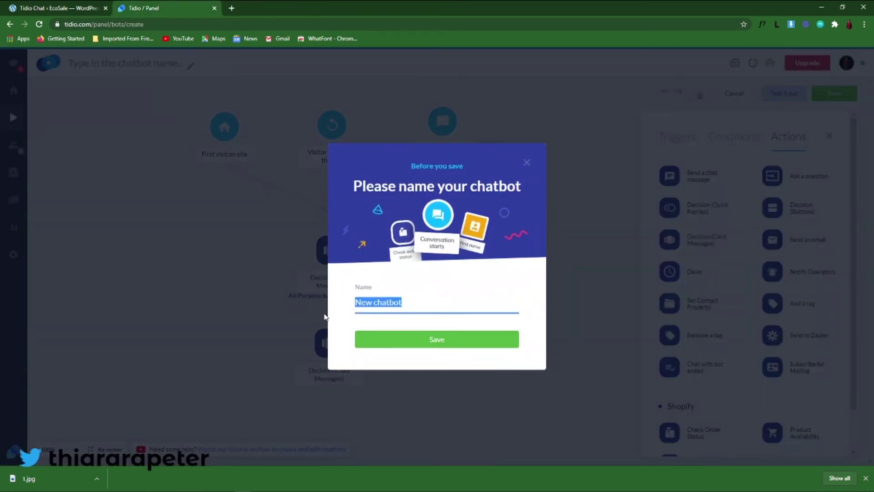
type("Black Friday")
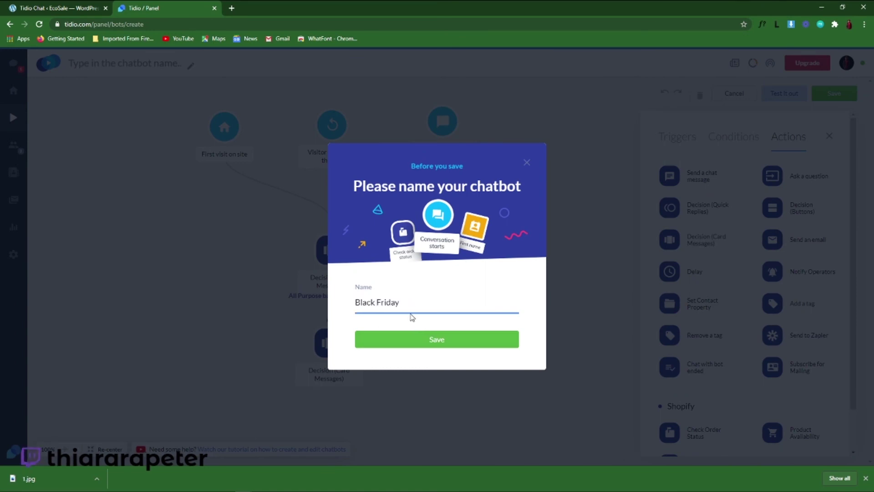
type(" Dealbo")
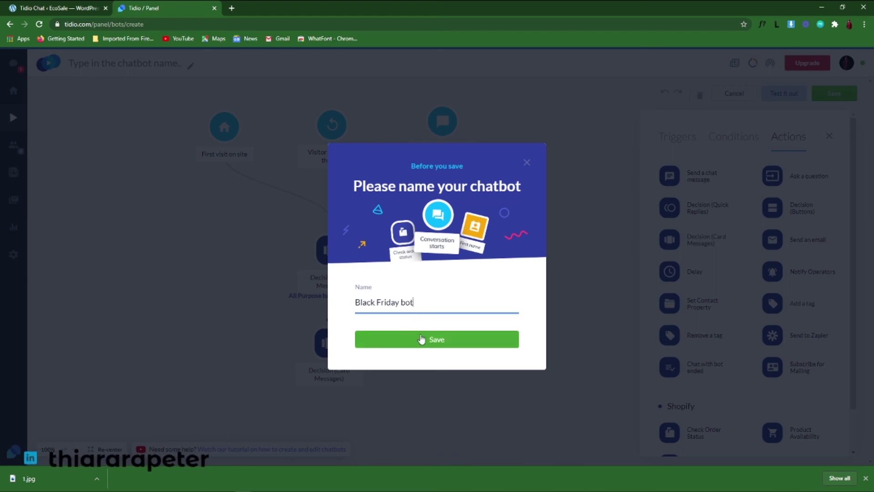
left_click(420, 334)
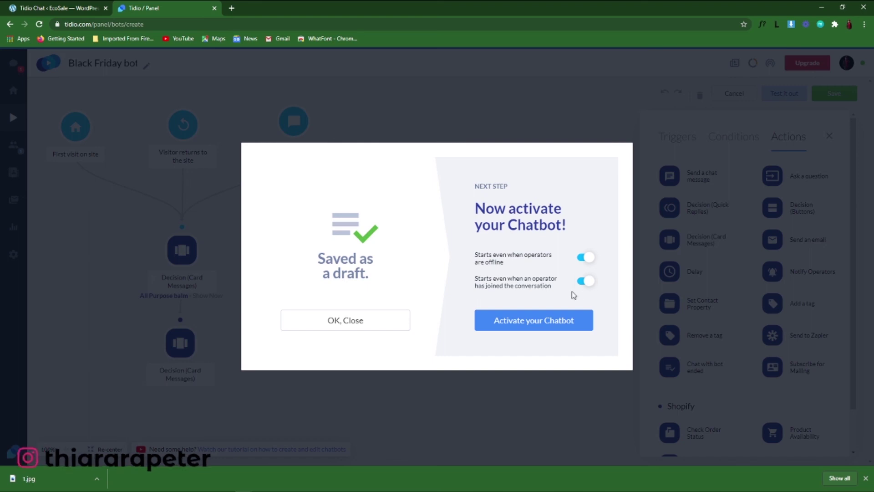
left_click(527, 319)
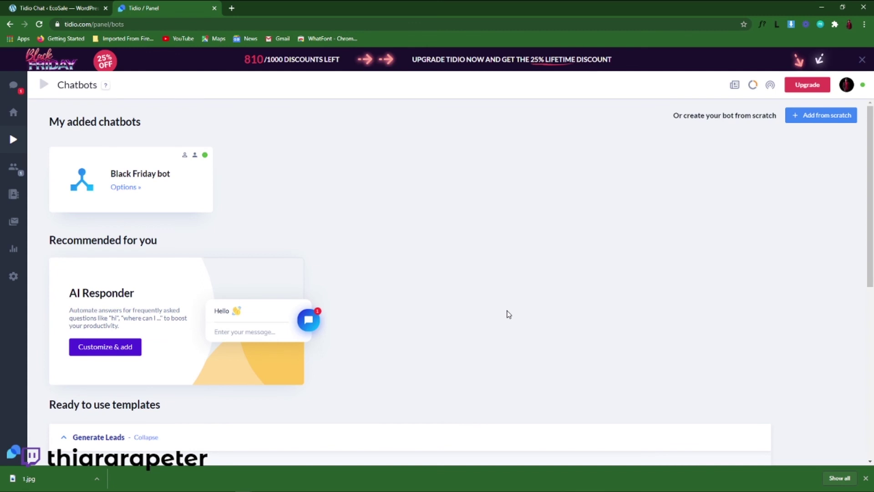
Reopen the Black Friday bot for editing from the added chatbots and look over its flow
mouse_move(158, 189)
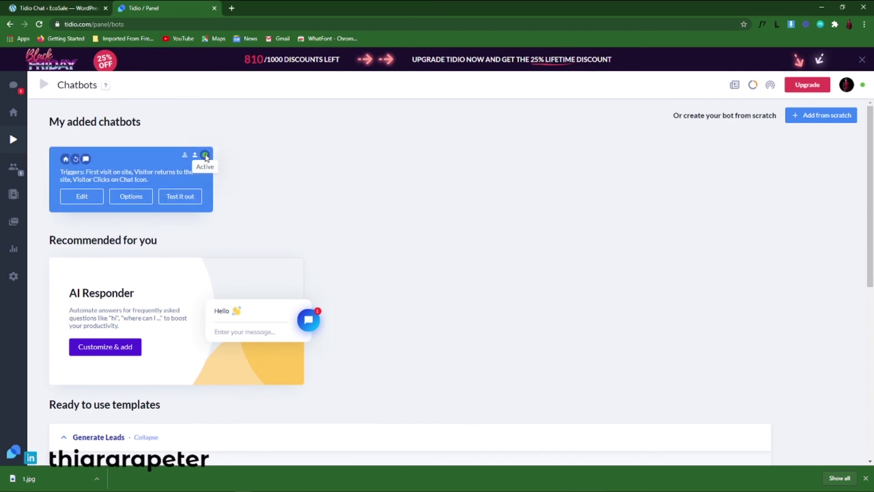
mouse_move(97, 209)
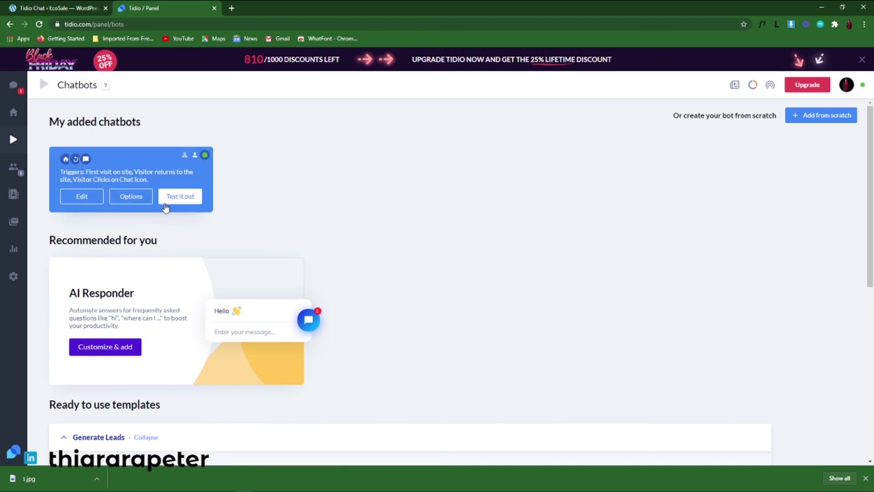
left_click(95, 201)
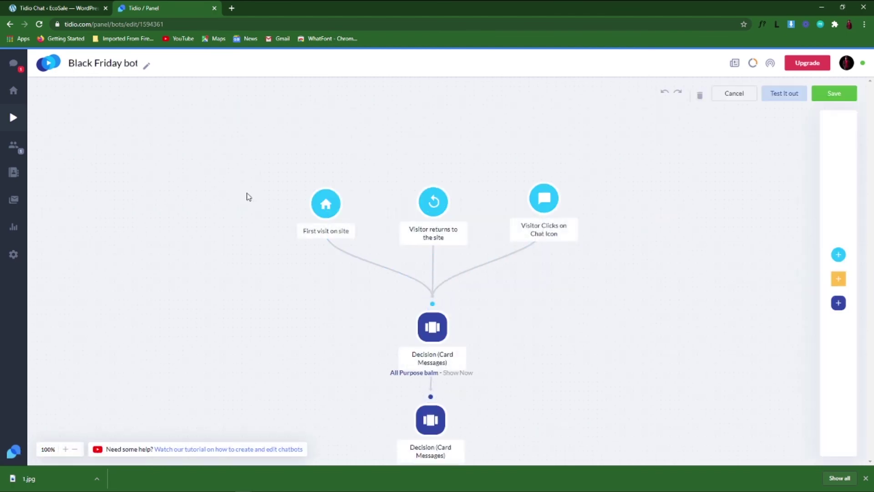
scroll(466, 220, "down", 5)
scroll(589, 296, "up", 5)
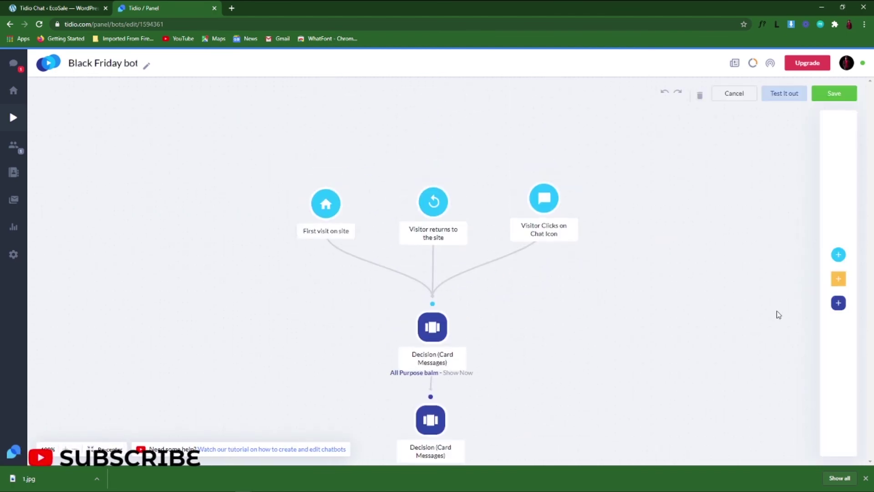
Try out a Day condition node beside the card messages in the flow, remove it, and close the conditions list
left_click(822, 282)
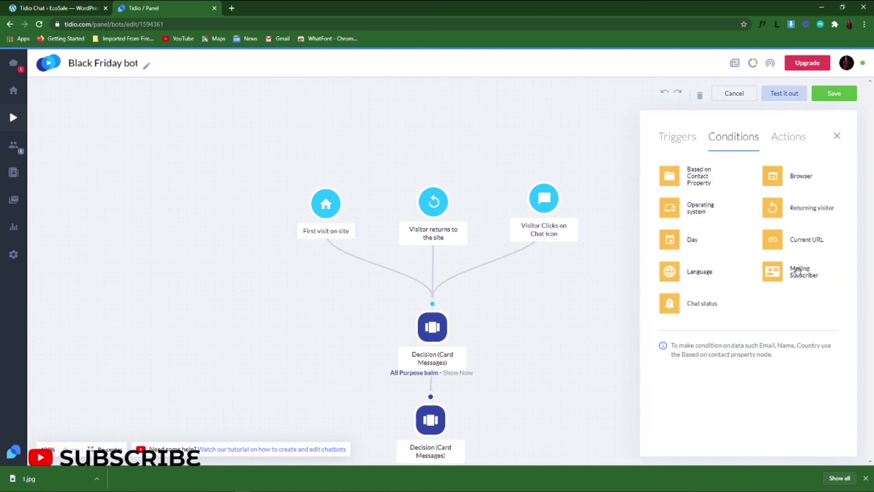
scroll(628, 273, "down", 3)
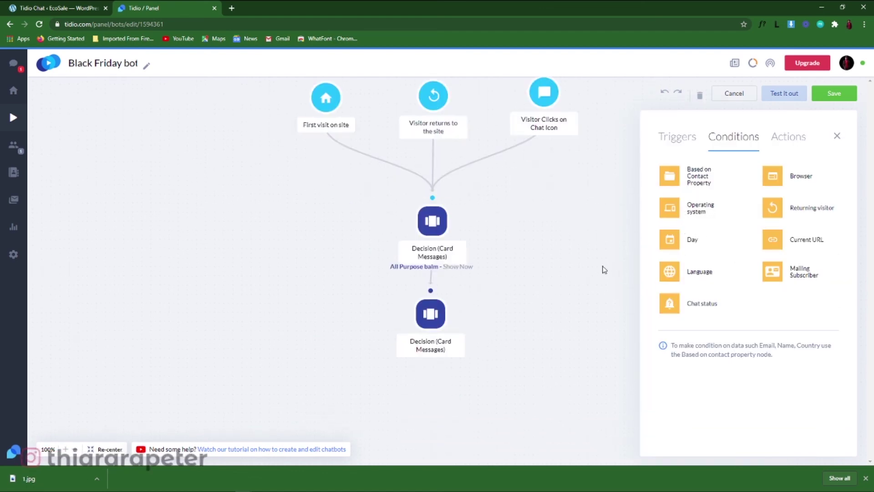
left_click_drag(691, 243, 555, 241)
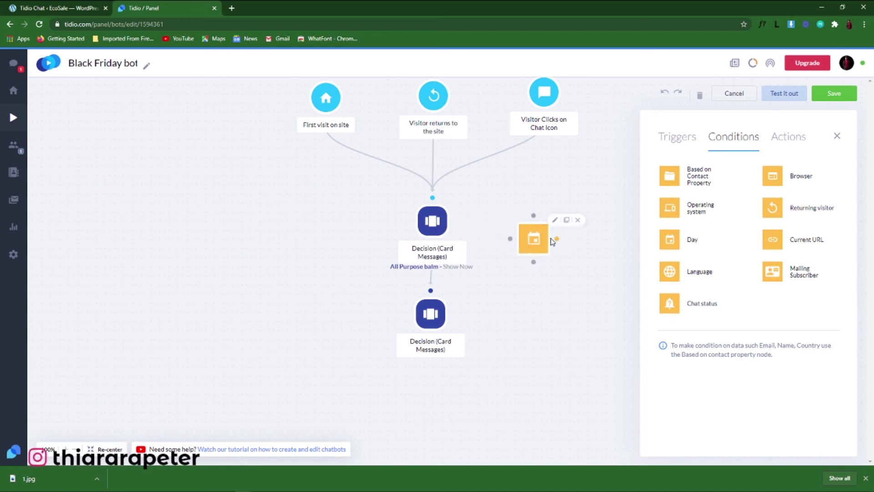
left_click(578, 222)
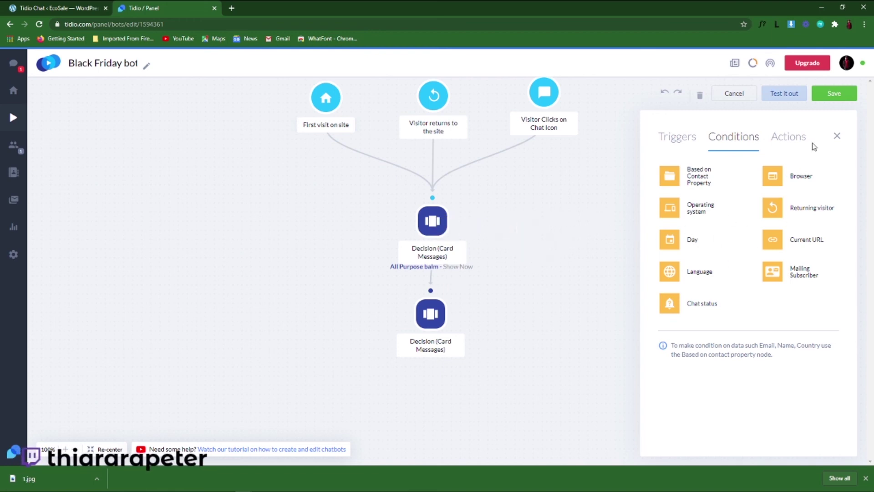
left_click(840, 138)
Try to start a chat with the visitor listed on the Visitors page and dismiss the Communicator plan offer
left_click(14, 145)
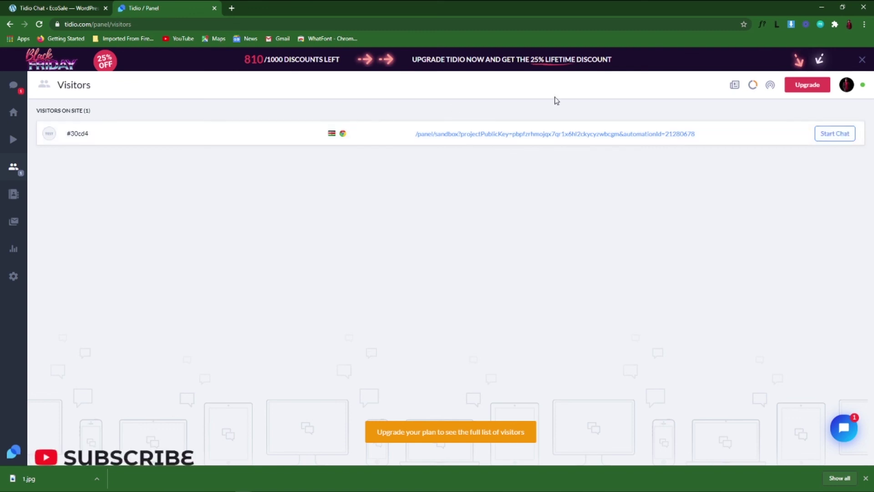
left_click(822, 134)
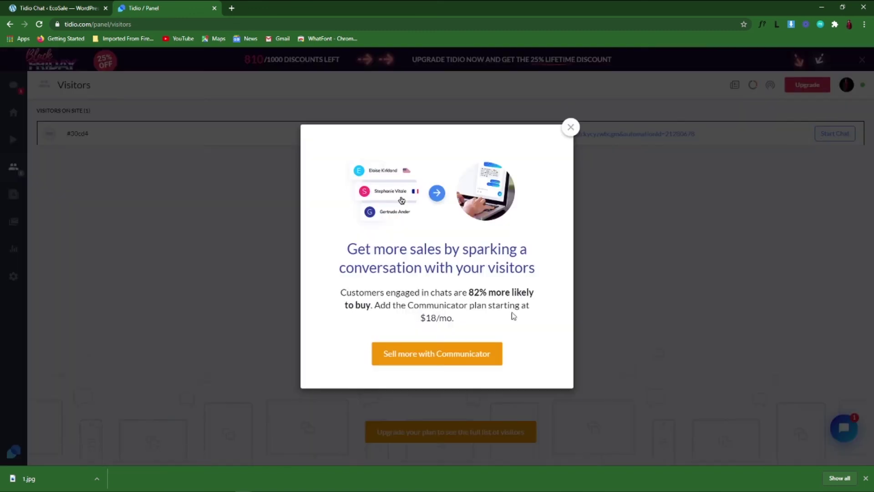
left_click(570, 128)
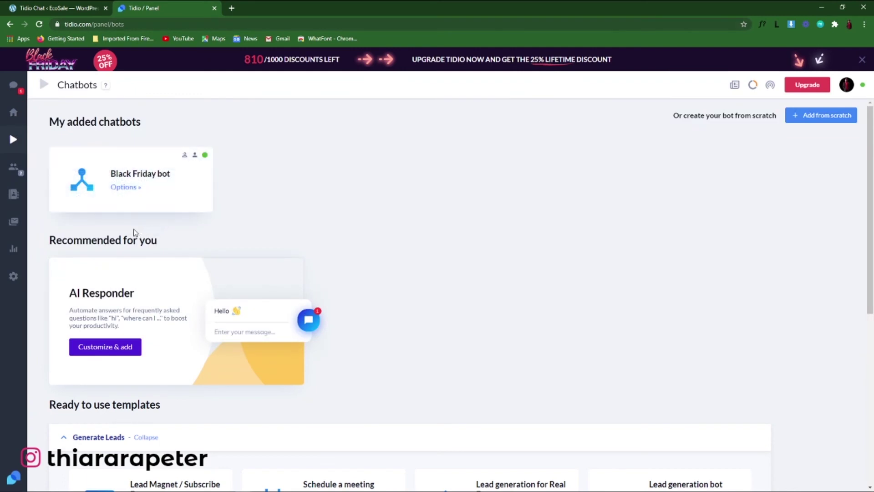
Switch to the WordPress admin tab and open the EcoSale store site in an incognito window
left_click(73, 10)
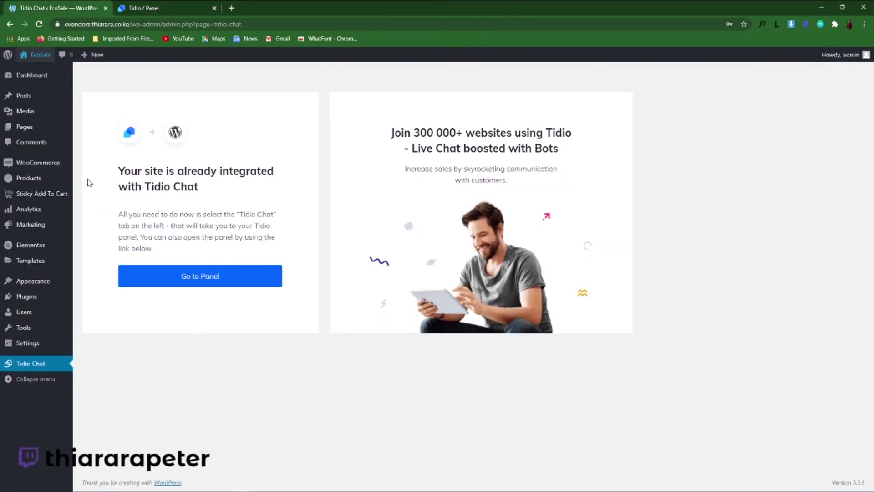
right_click(40, 57)
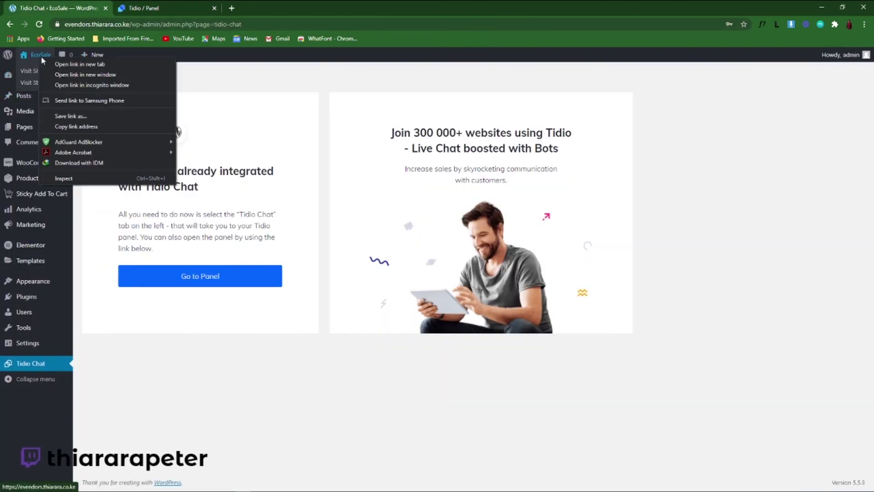
left_click(83, 84)
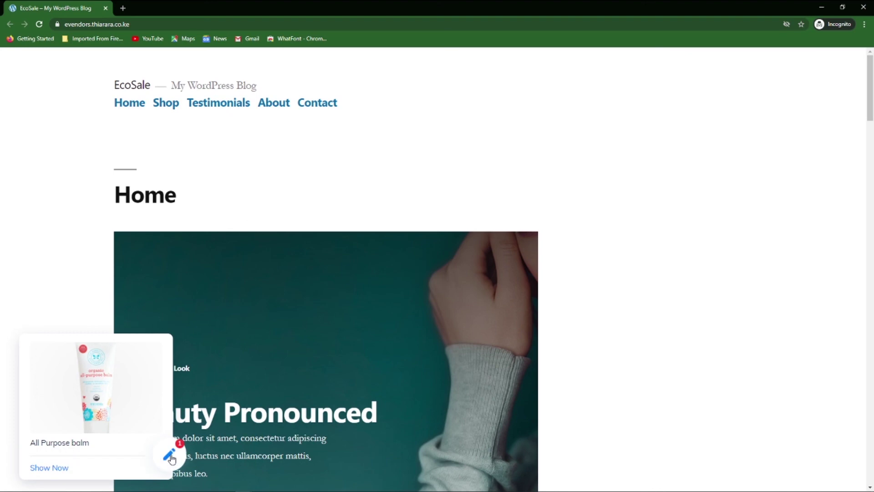
Open the chat on the live store, choose Show Now on the All Purpose balm card, and review the conversation
left_click(172, 456)
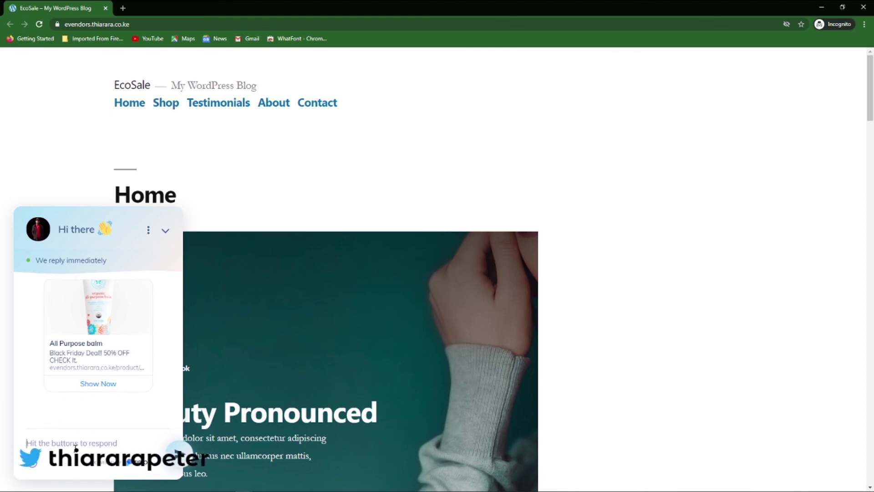
left_click(98, 386)
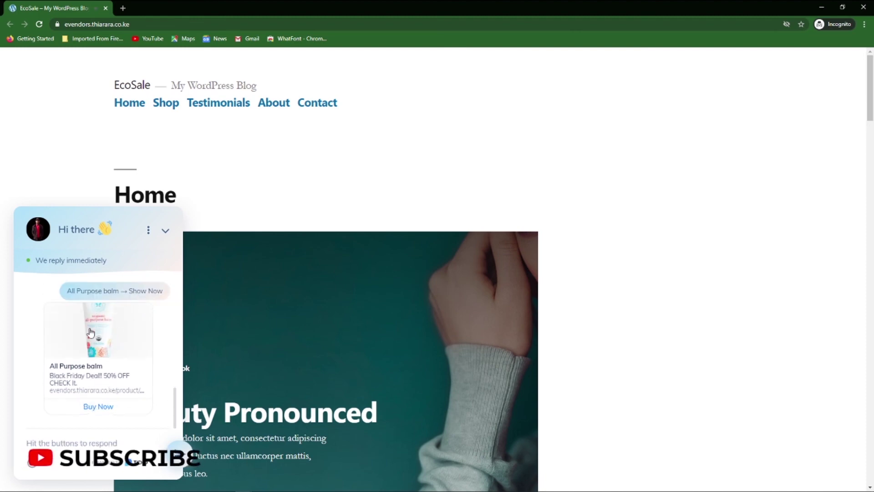
scroll(91, 332, "up", 2)
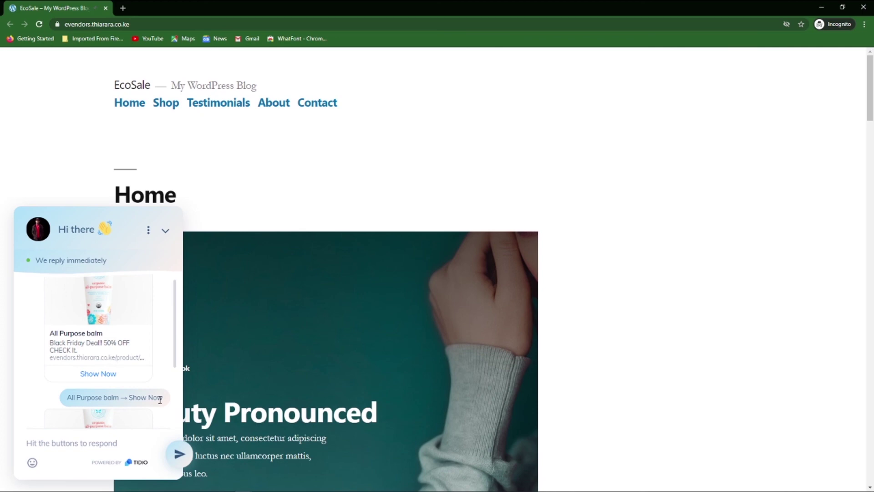
scroll(160, 400, "down", 5)
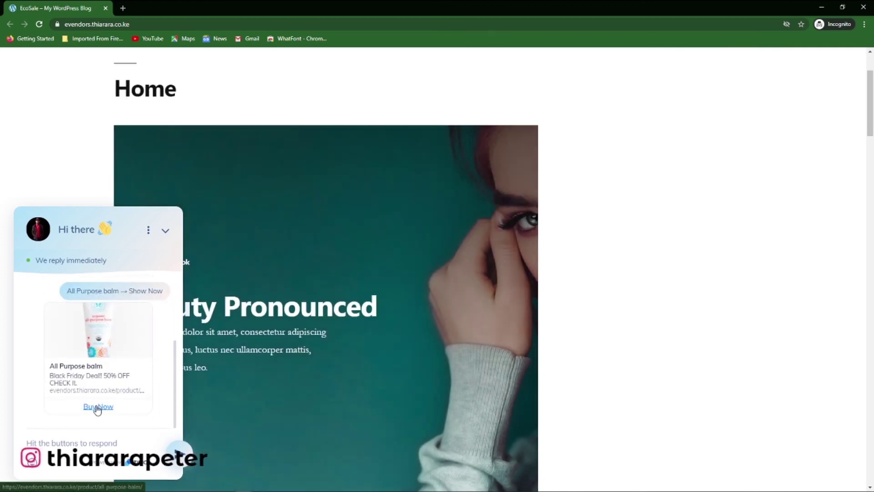
Follow the chatbot's Buy Now link and look over the All-purpose Balm product page on the live store
left_click(97, 407)
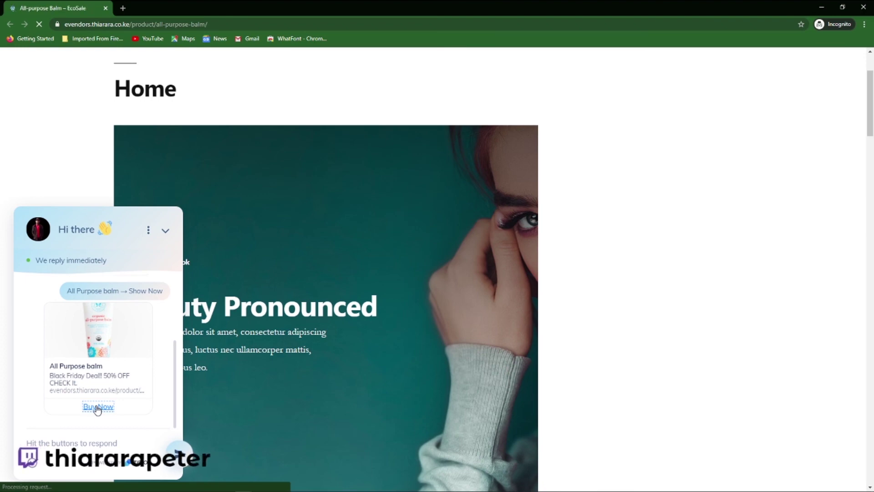
scroll(253, 401, "down", 8)
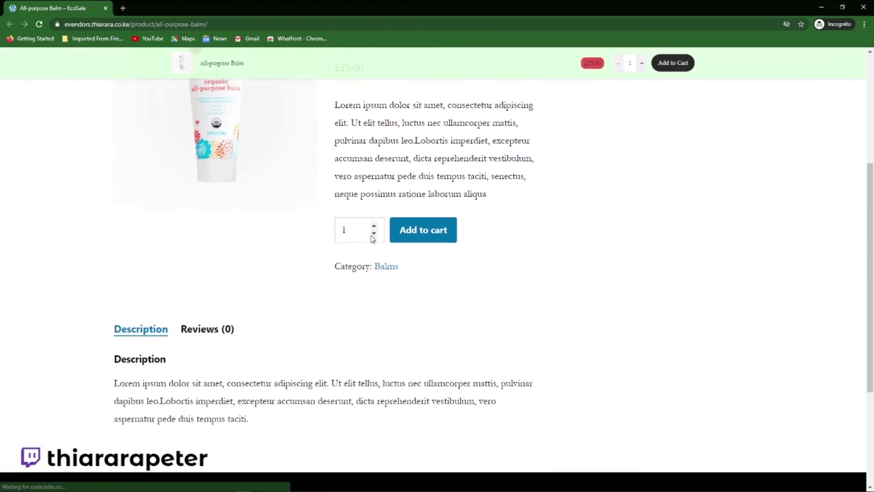
scroll(371, 237, "up", 8)
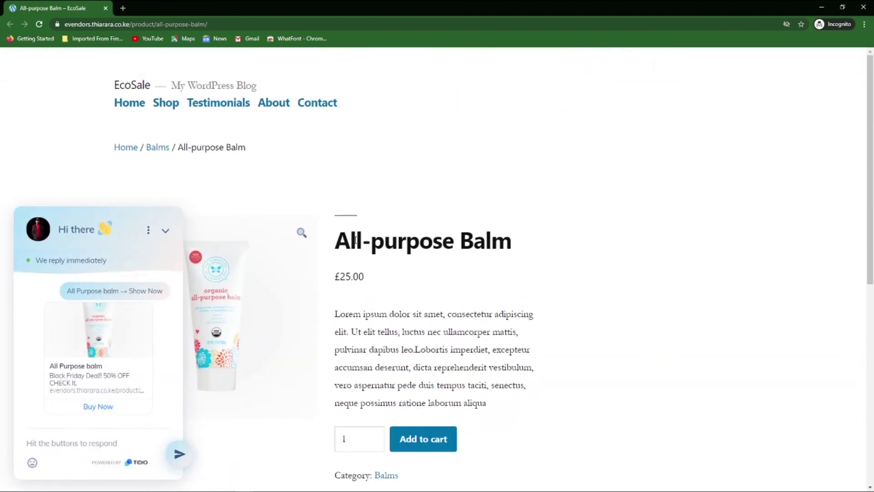